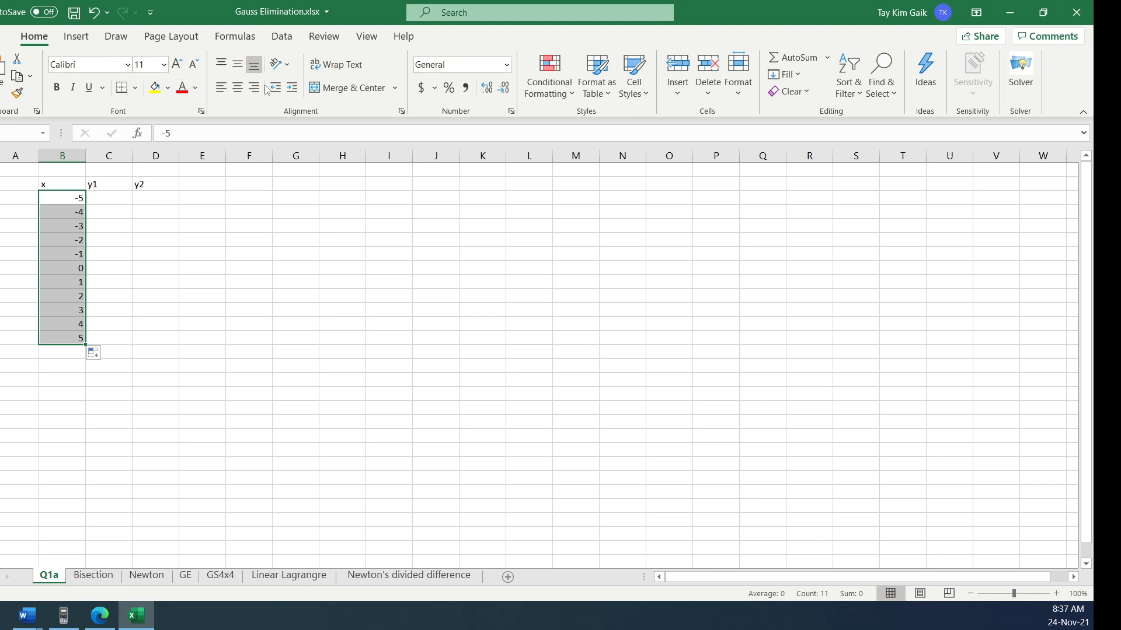
- Center the x values and fill the y1 column with =EXP(B3) down to the row for x = 5
left_click(238, 87)
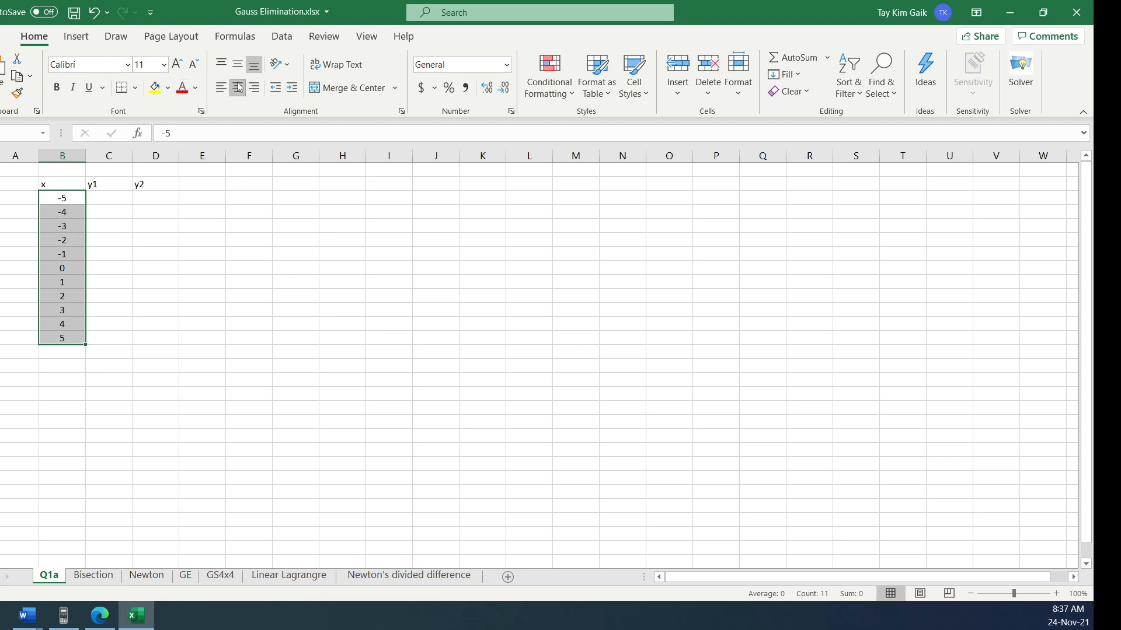
left_click(113, 198)
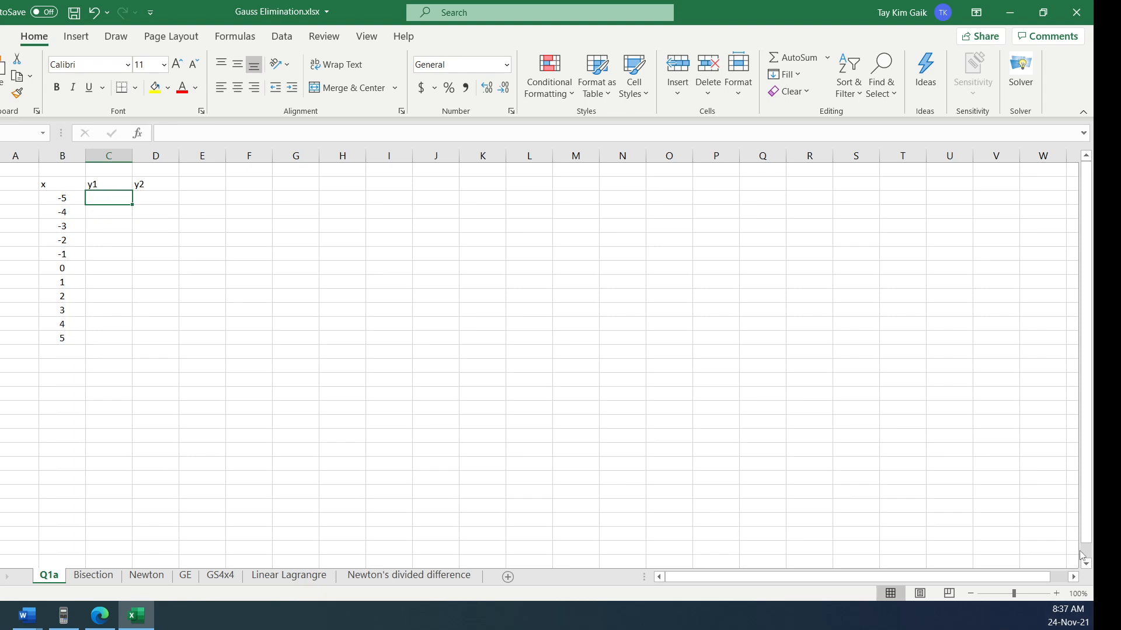
type("=")
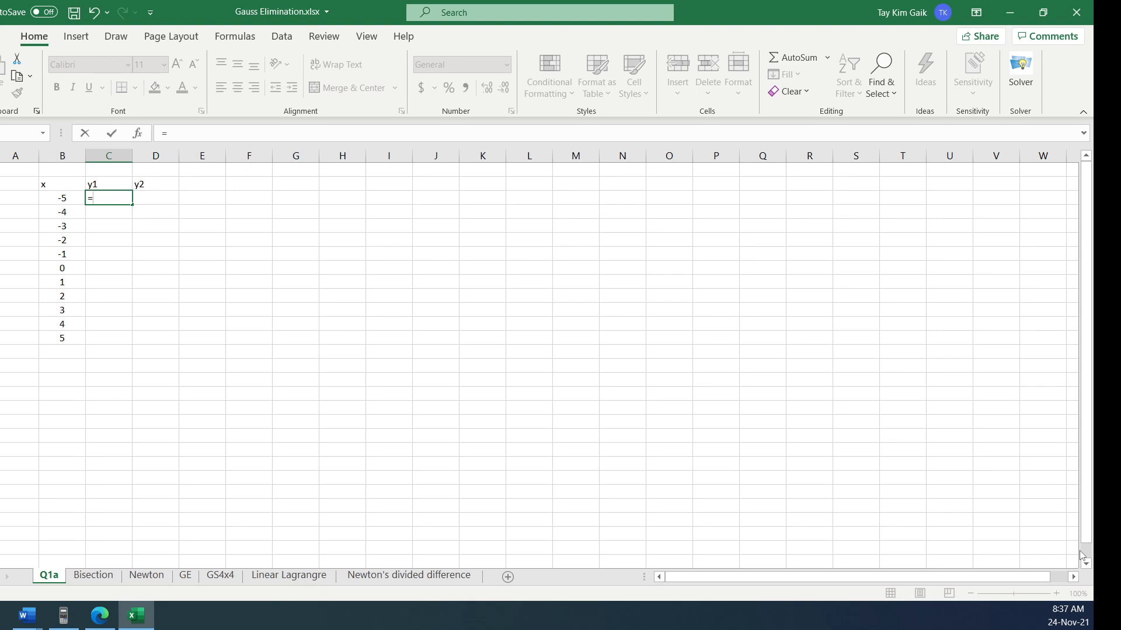
type("exp")
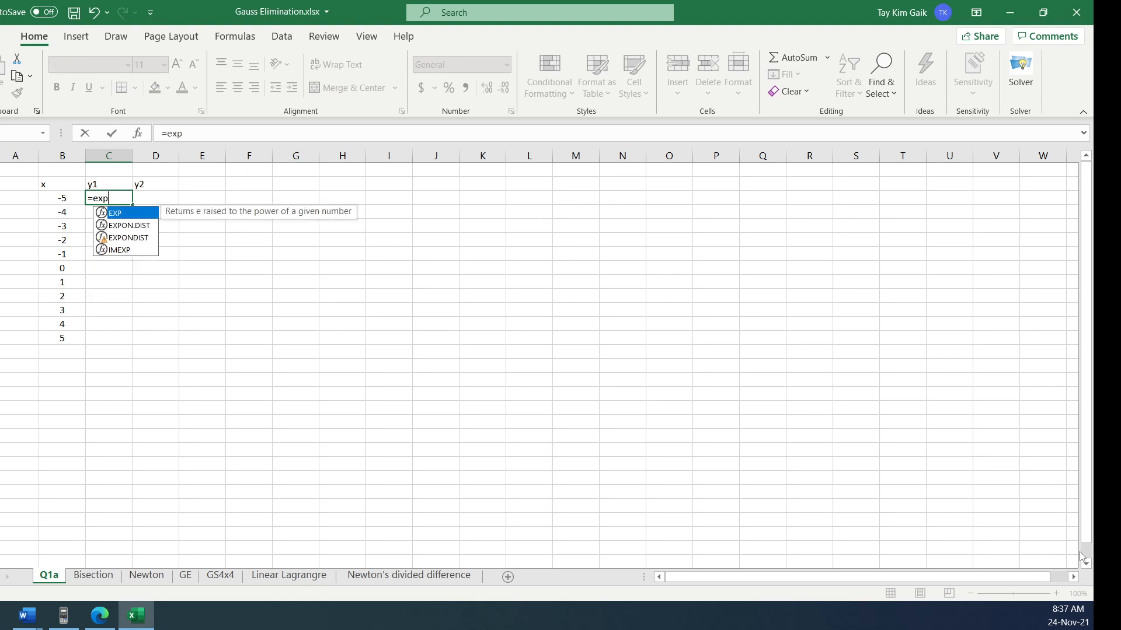
type("(")
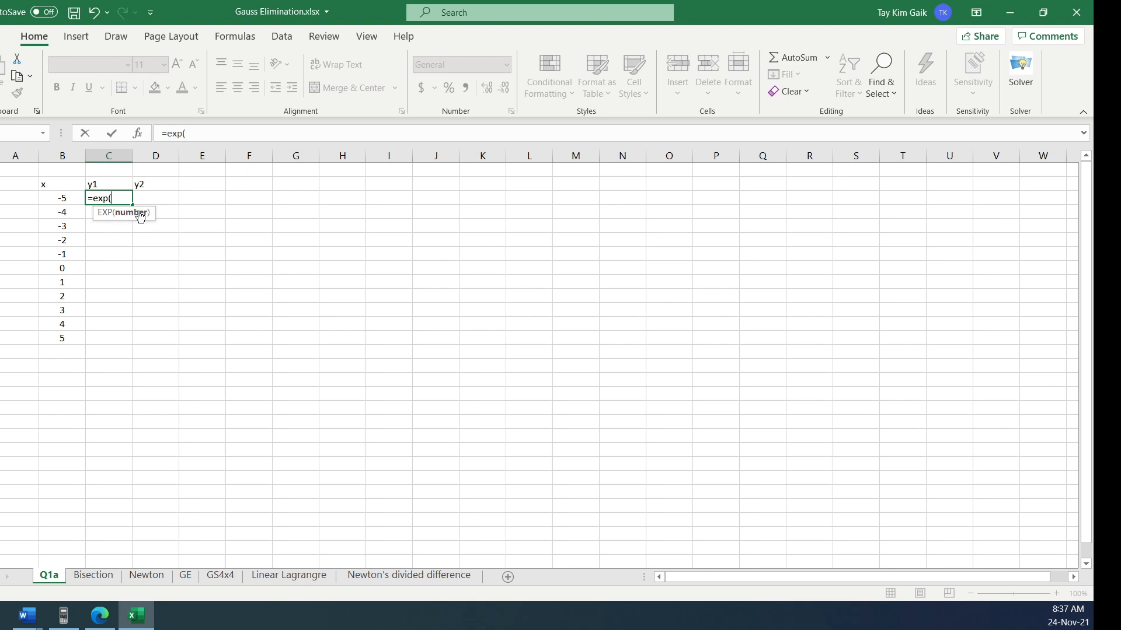
left_click(63, 199)
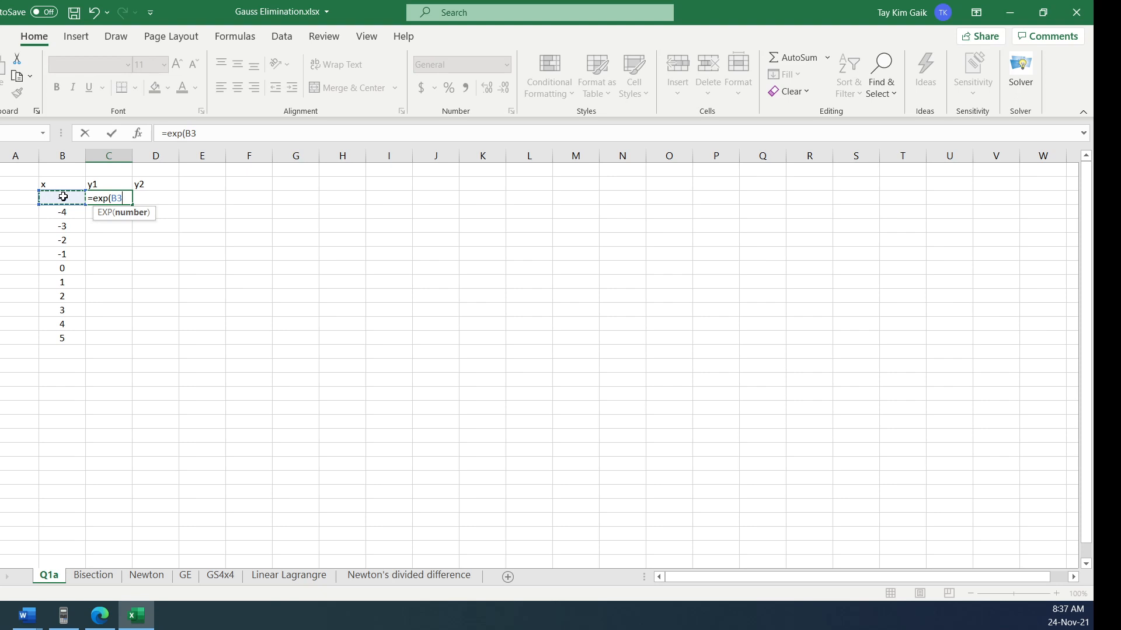
key("Return")
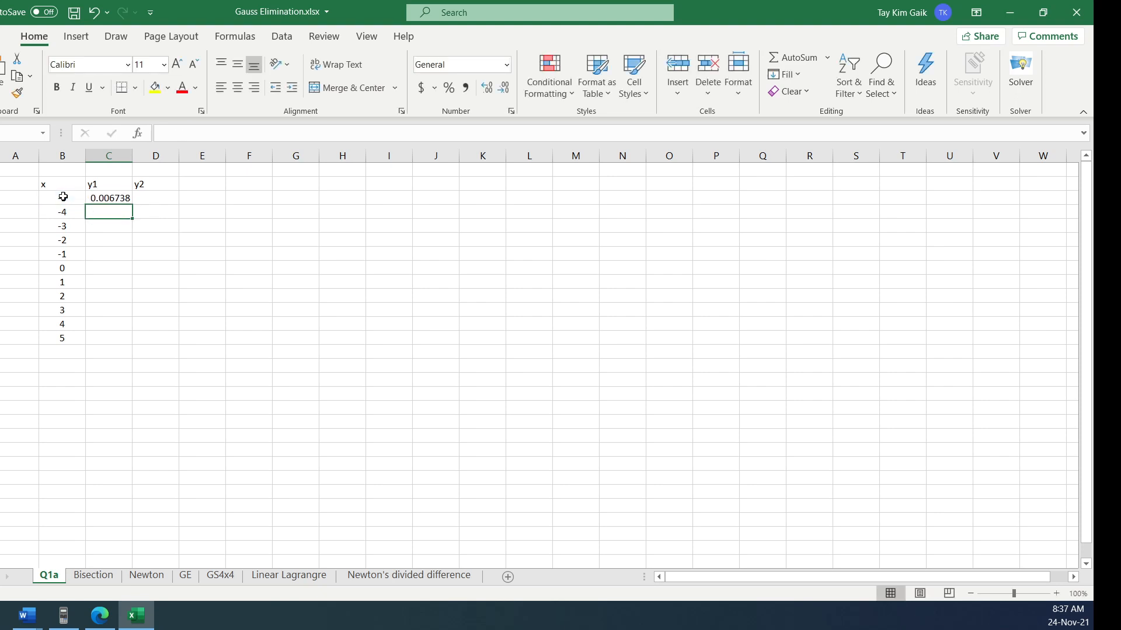
key("Up")
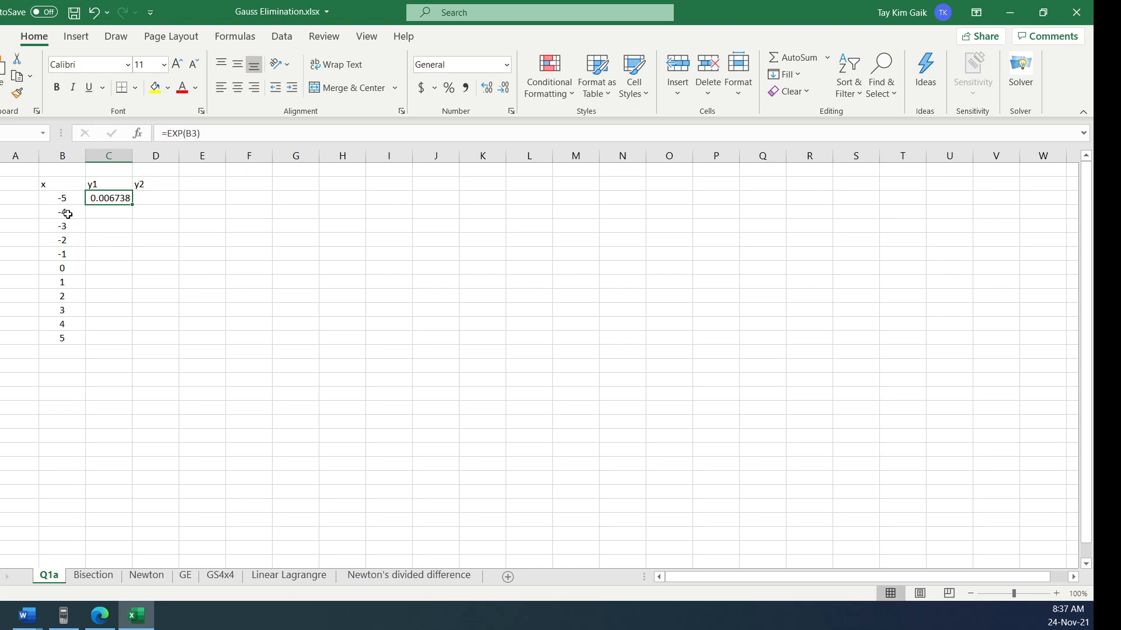
left_click_drag(132, 203, 132, 349)
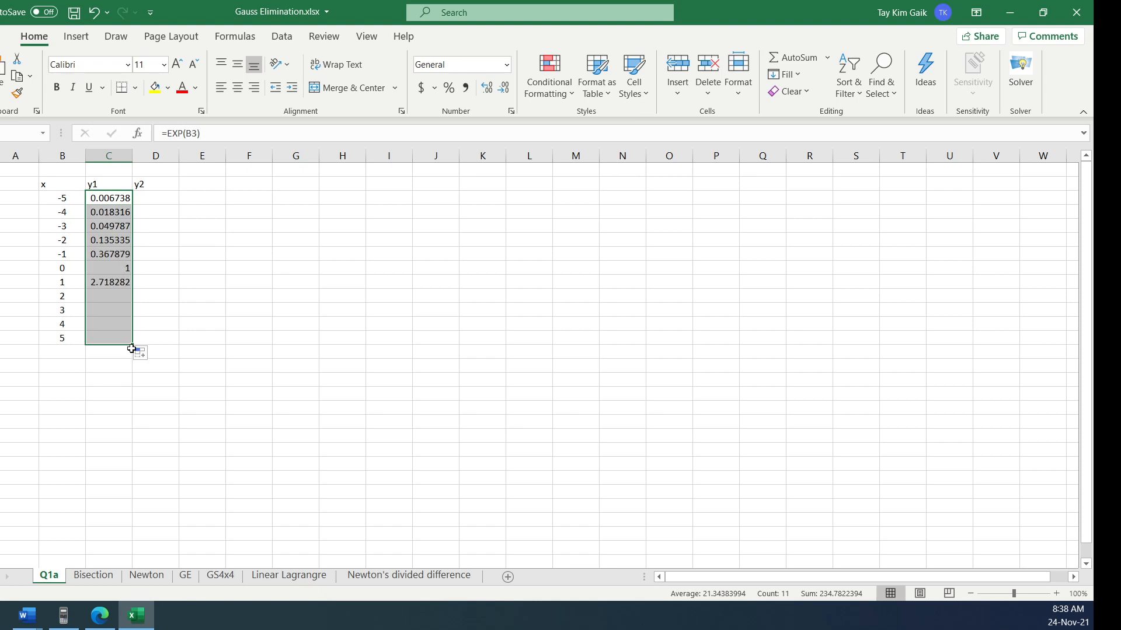
- Enter =SIN(B3) in the first y2 cell and fill it down to the row for x = 5
left_click(159, 201)
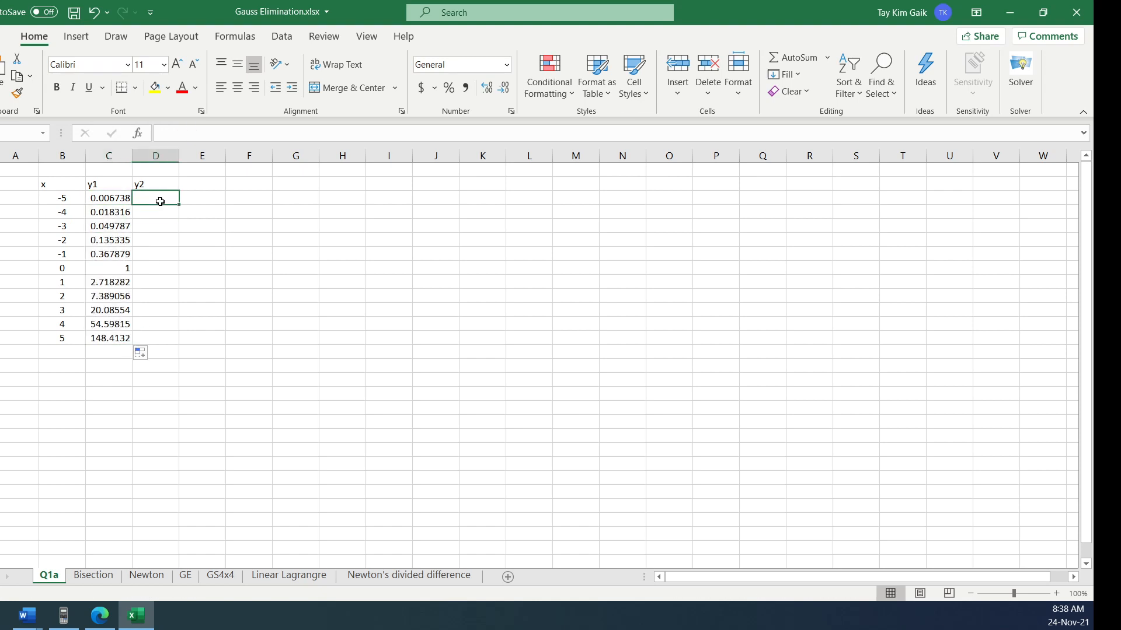
type("=sin(")
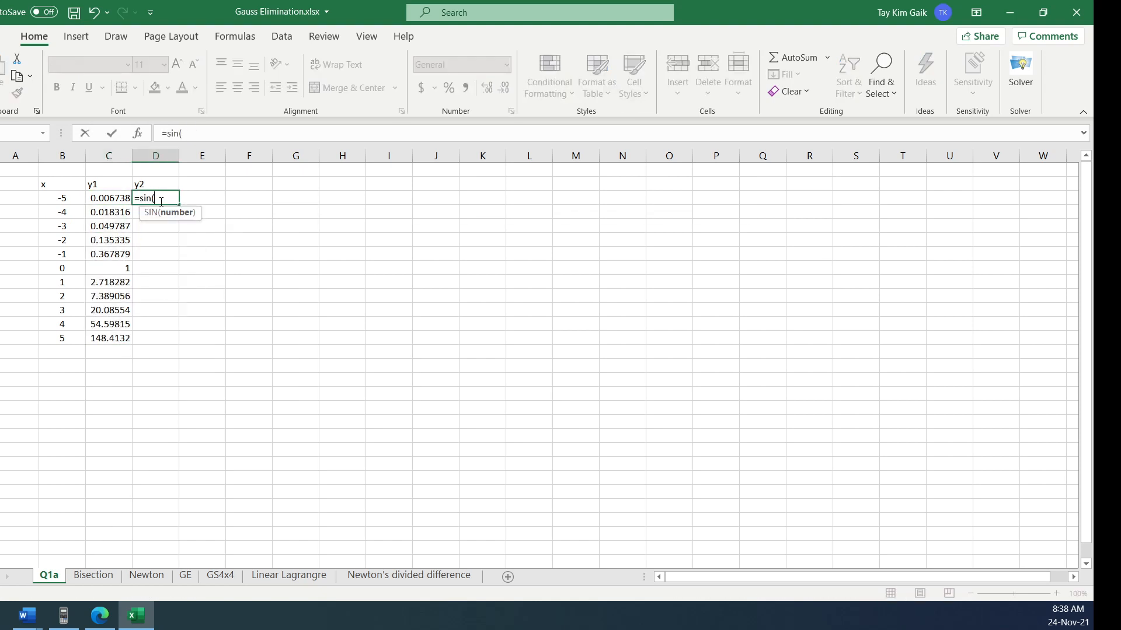
left_click(62, 198)
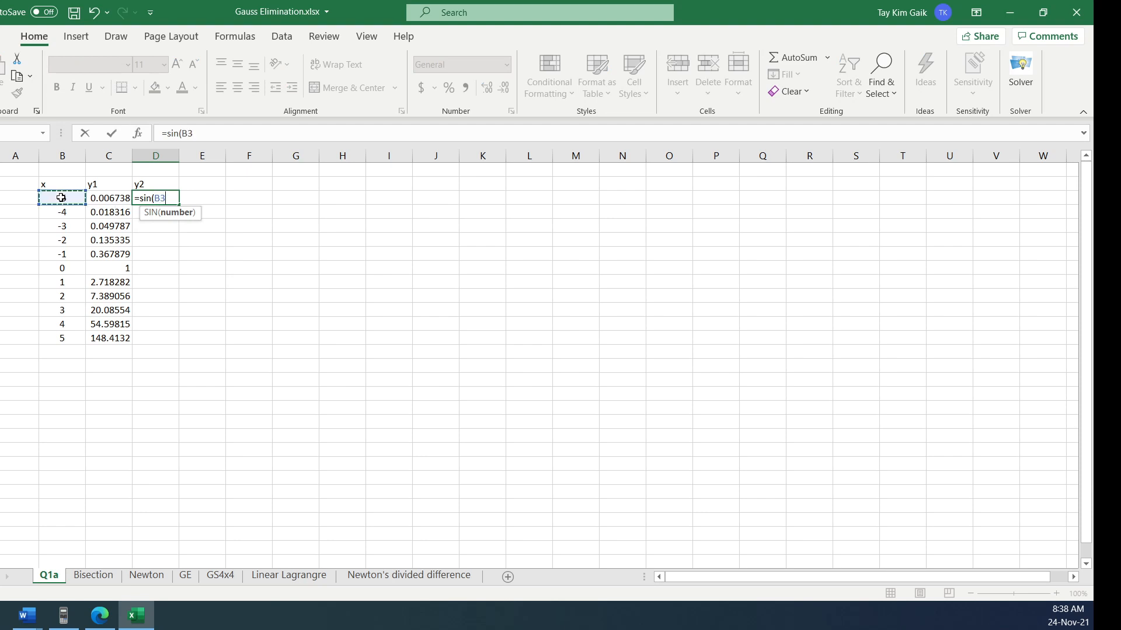
type(")")
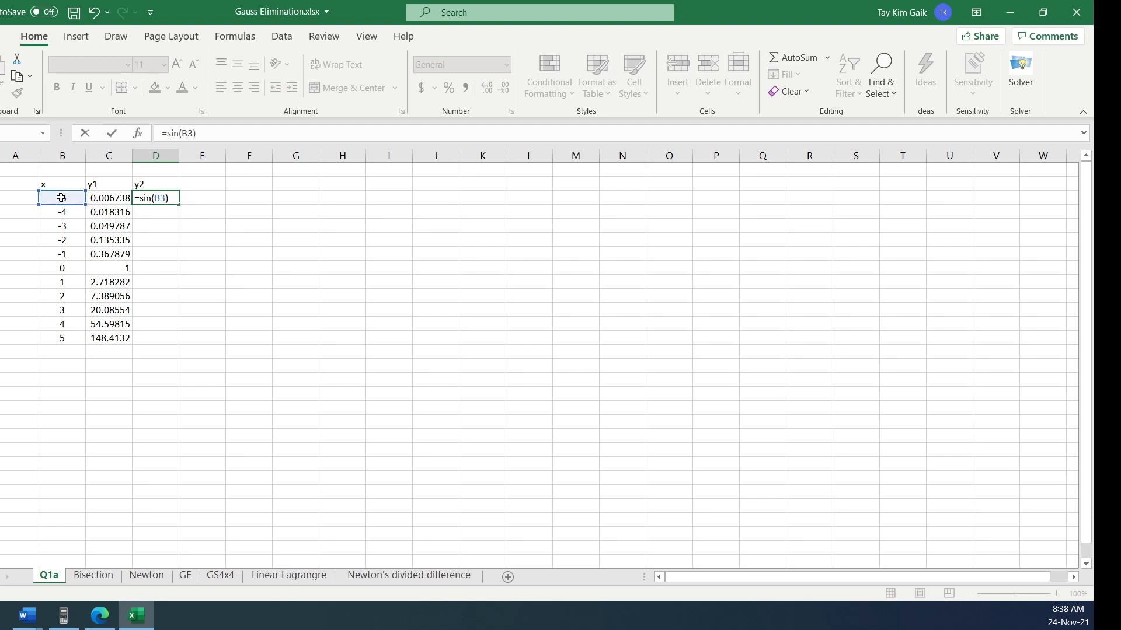
key("ctrl+Return")
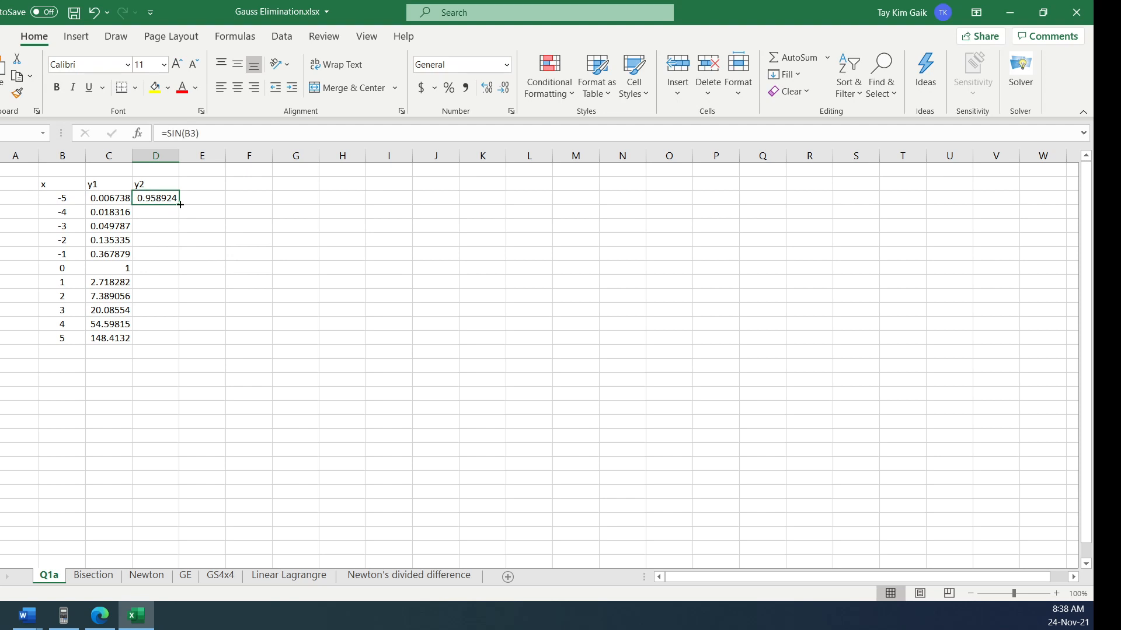
left_click_drag(179, 205, 180, 345)
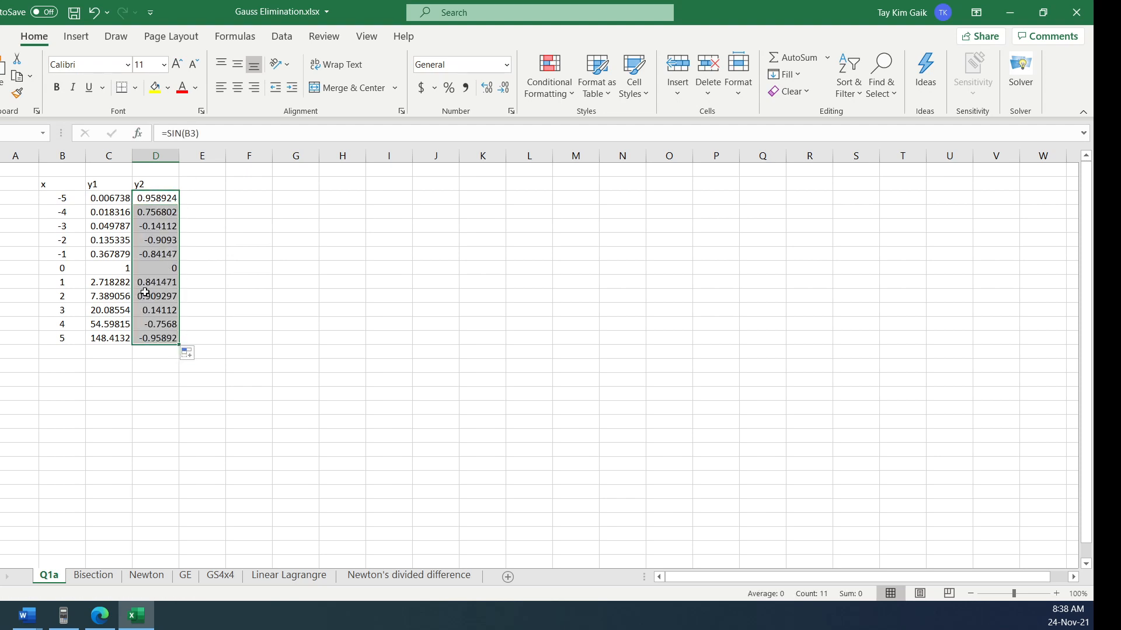
- Insert a plain markers-only scatter chart from the x, y1 and y2 table, including its headers
left_click_drag(67, 186, 150, 341)
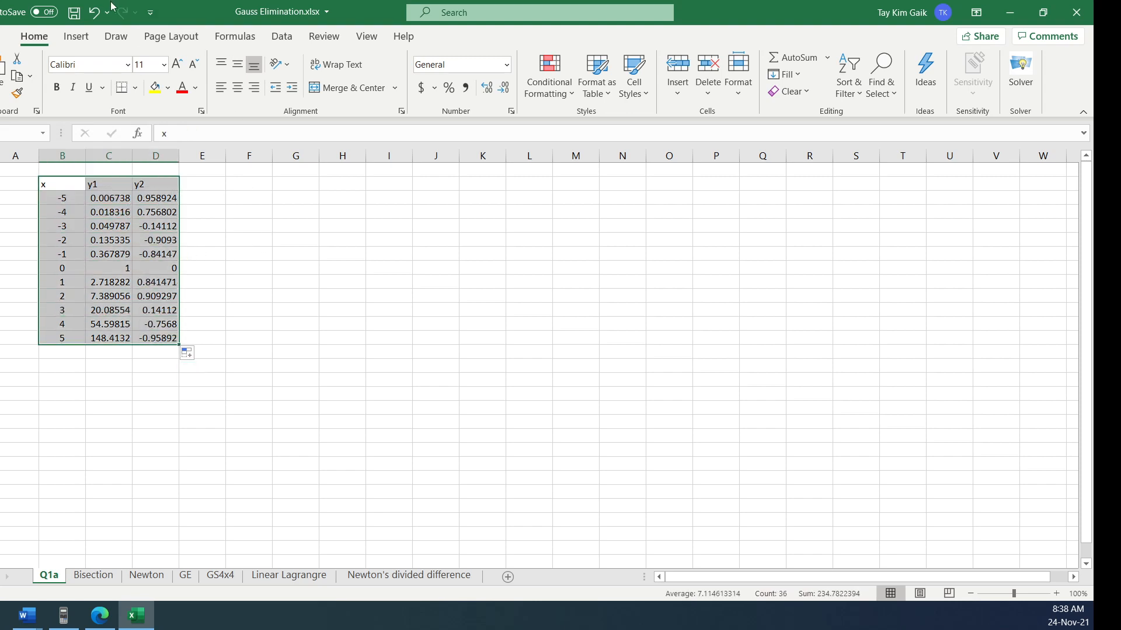
left_click(76, 36)
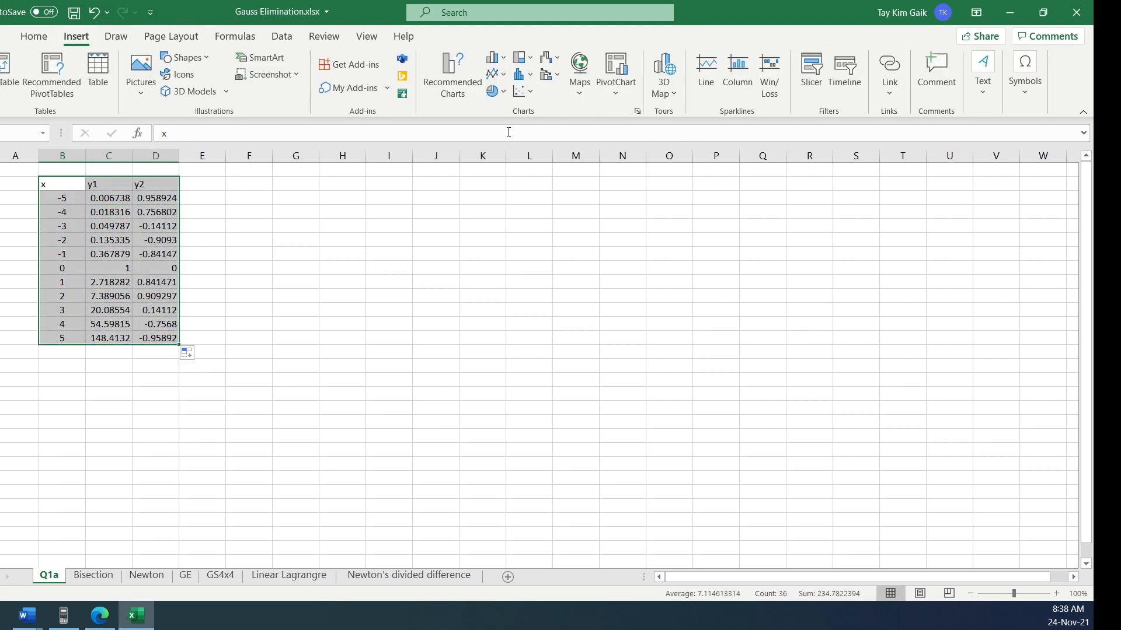
left_click(534, 90)
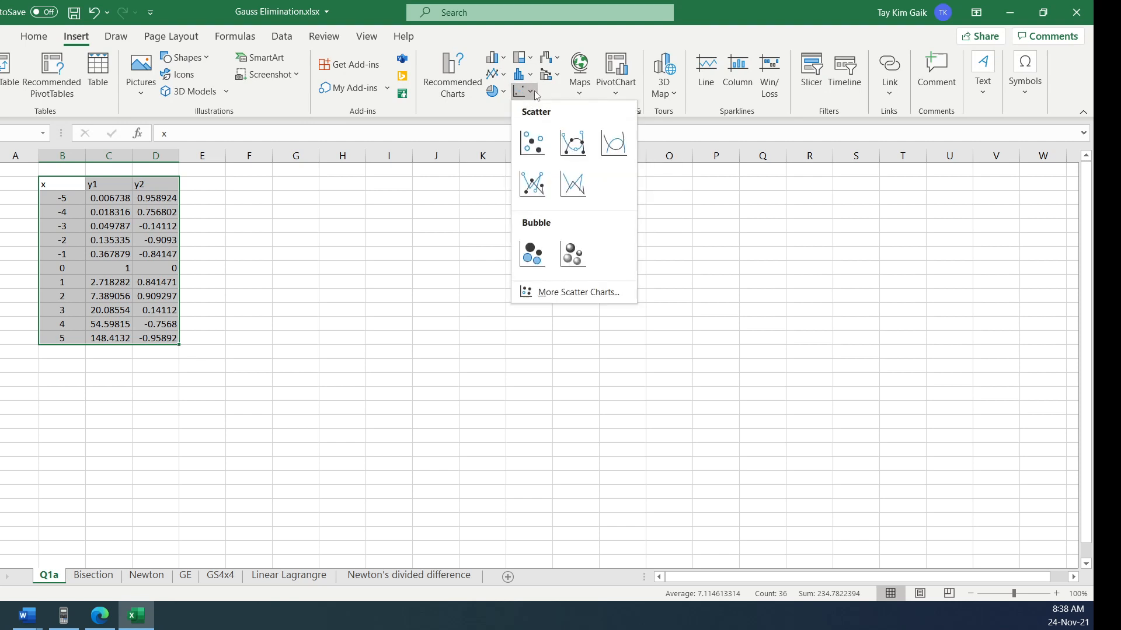
left_click(535, 144)
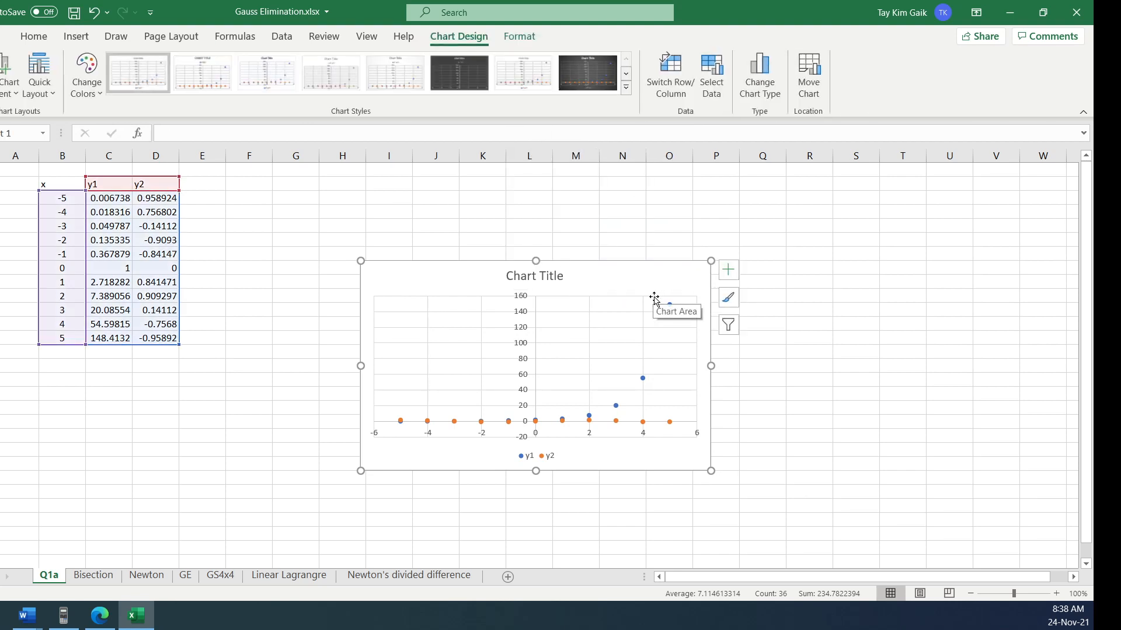
- Change the chart type to Scatter with Smooth Lines and Markers and move the chart up to about row 3
left_click(768, 74)
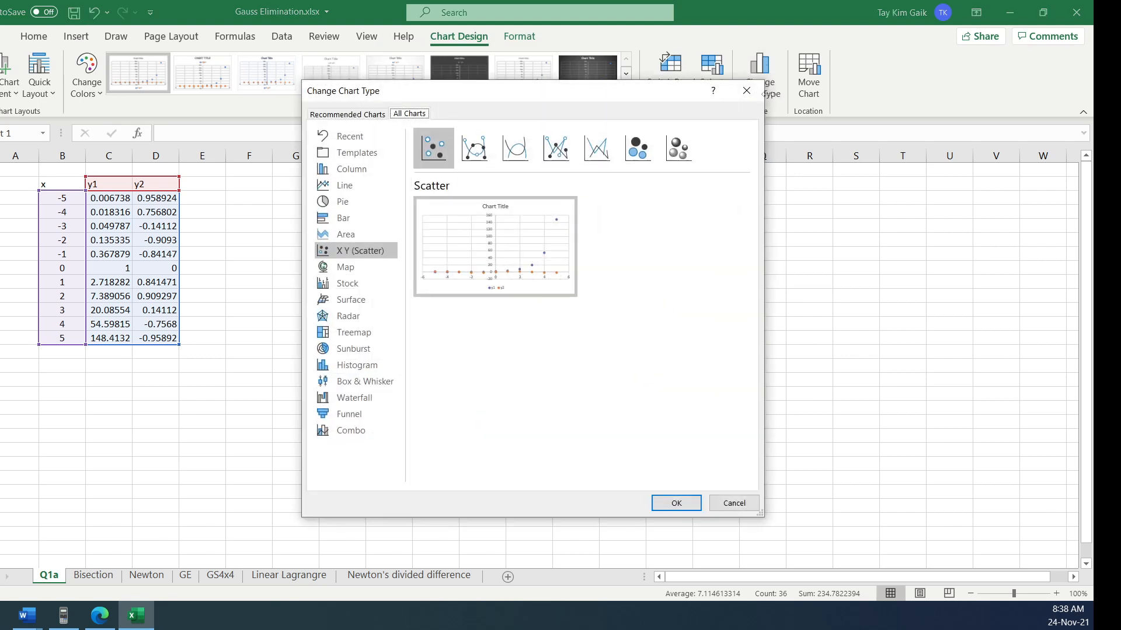
left_click(474, 148)
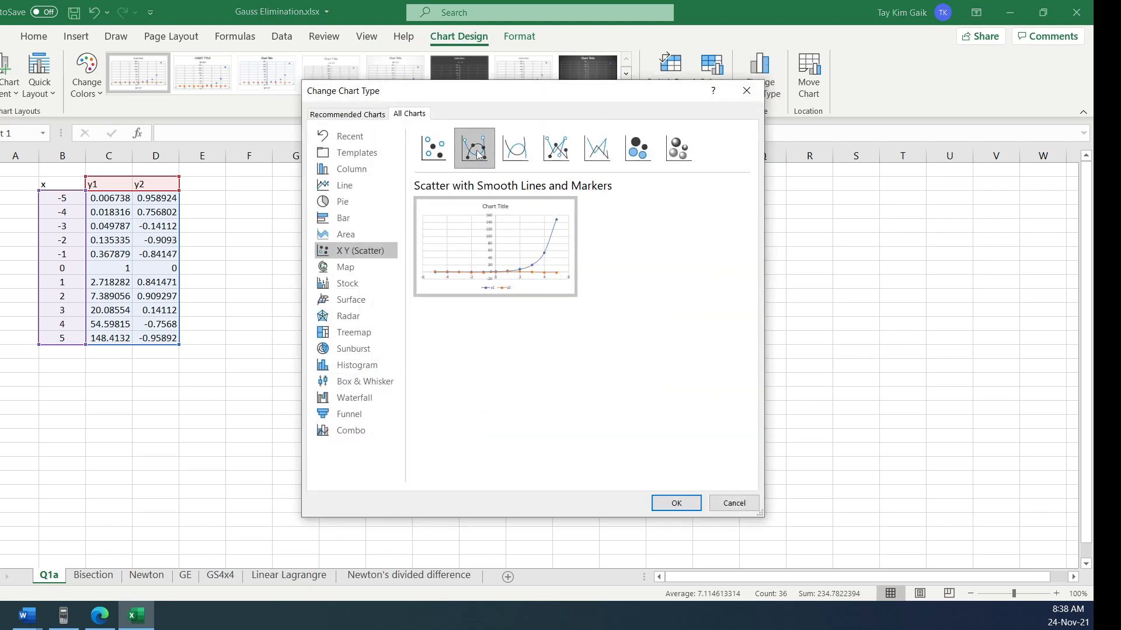
left_click(681, 503)
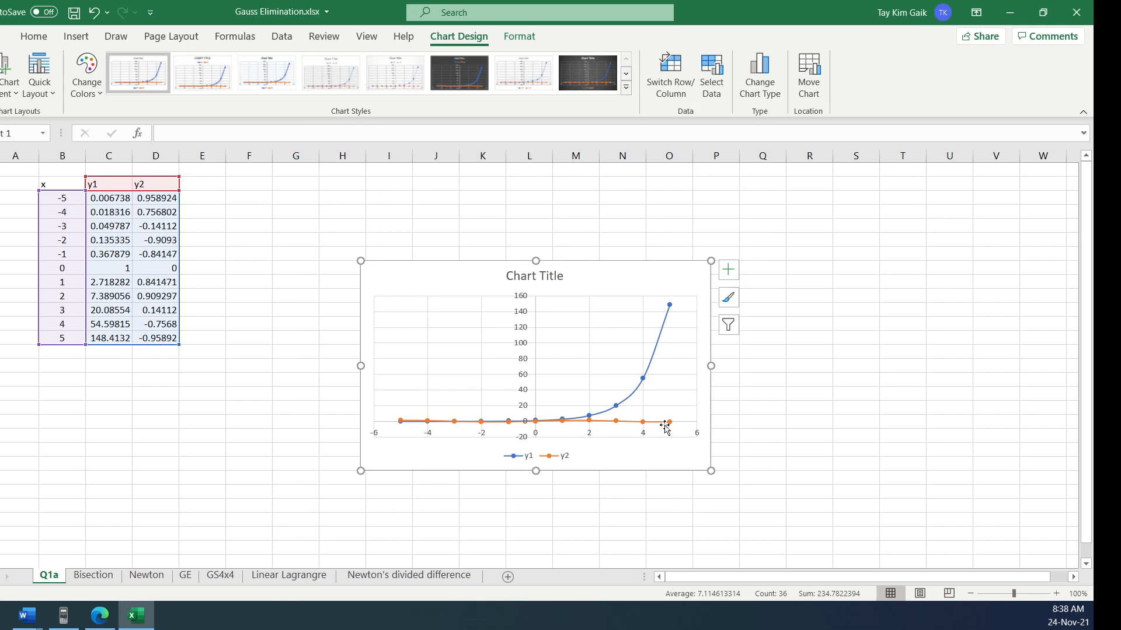
left_click_drag(622, 273, 627, 211)
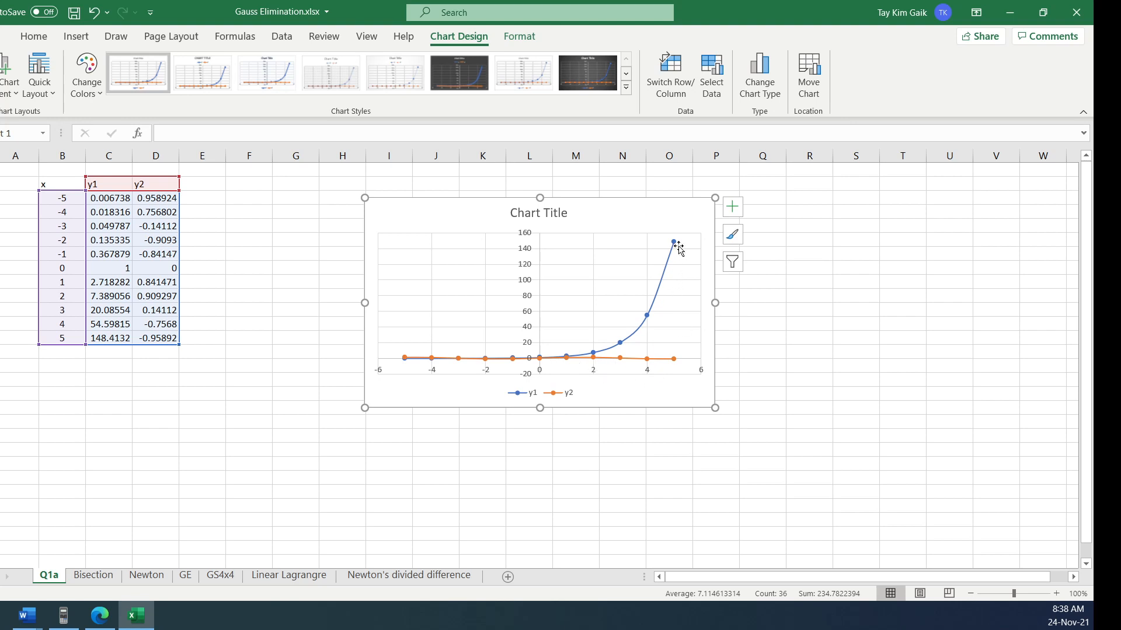
- Shrink the chart's data range so that both series end at the row for x = 3
mouse_move(677, 243)
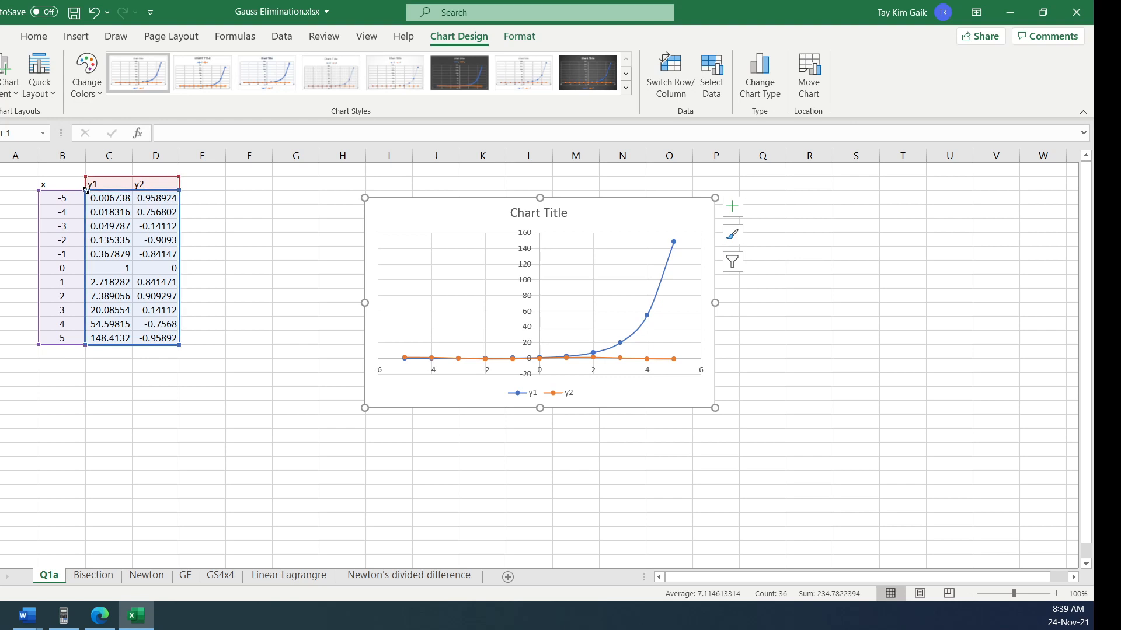
mouse_move(85, 190)
left_mouse_down()
mouse_move(95, 234)
mouse_move(88, 193)
left_mouse_up()
left_click_drag(176, 337, 175, 315)
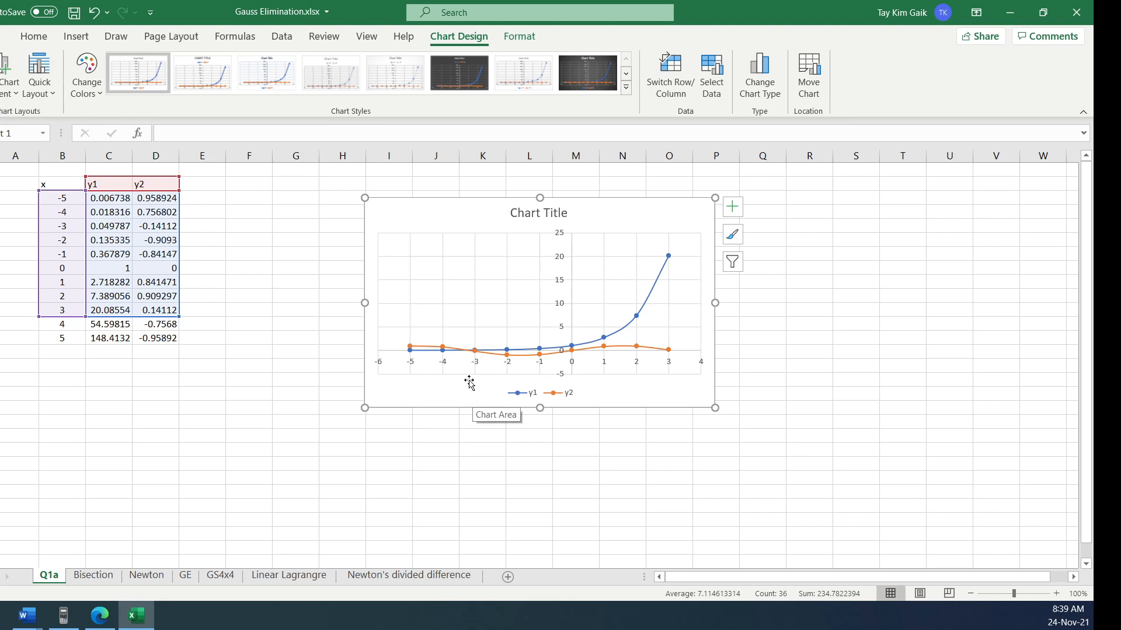
left_click(270, 332)
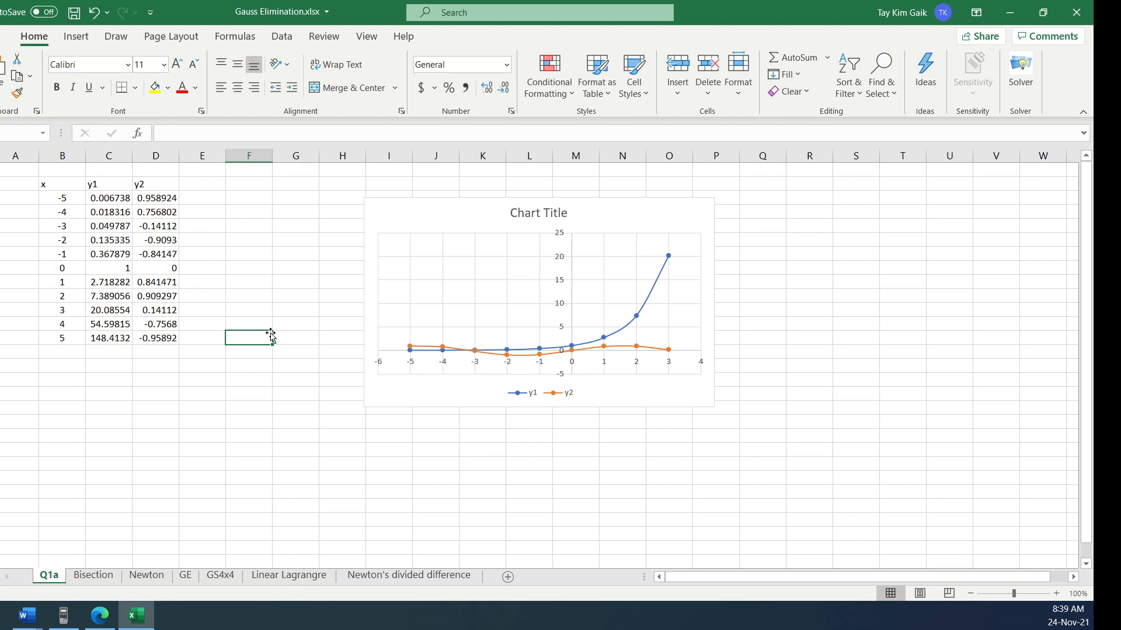
- Rename the y1 and y2 column headers to exp(x) and sin(x)
left_click(524, 396)
left_click(115, 184)
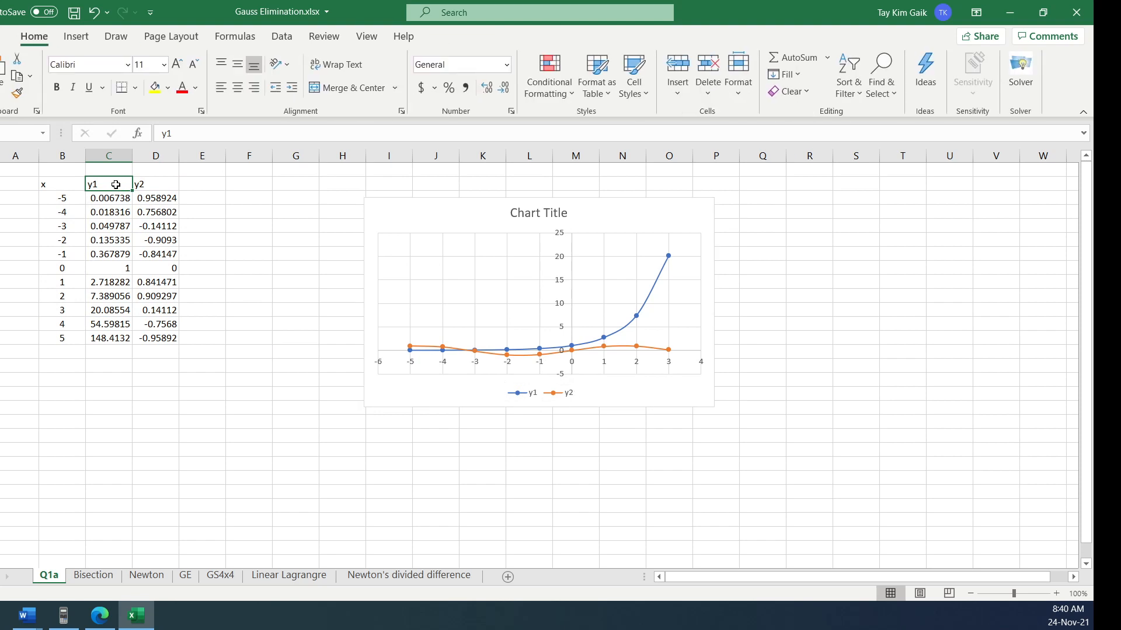
type("exp(x")
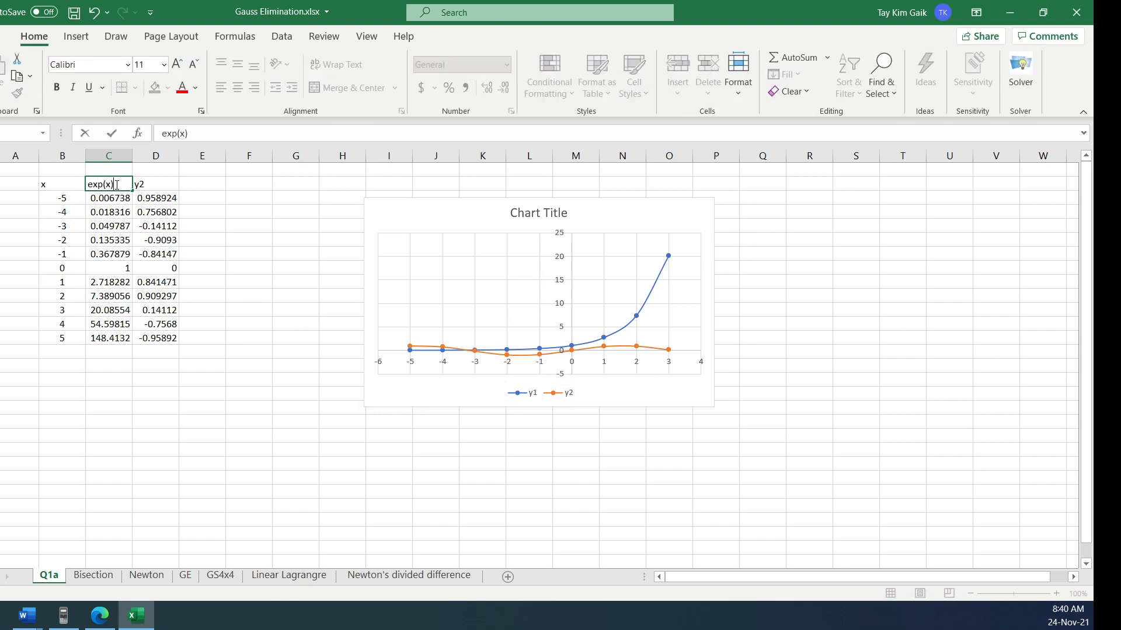
left_click(155, 185)
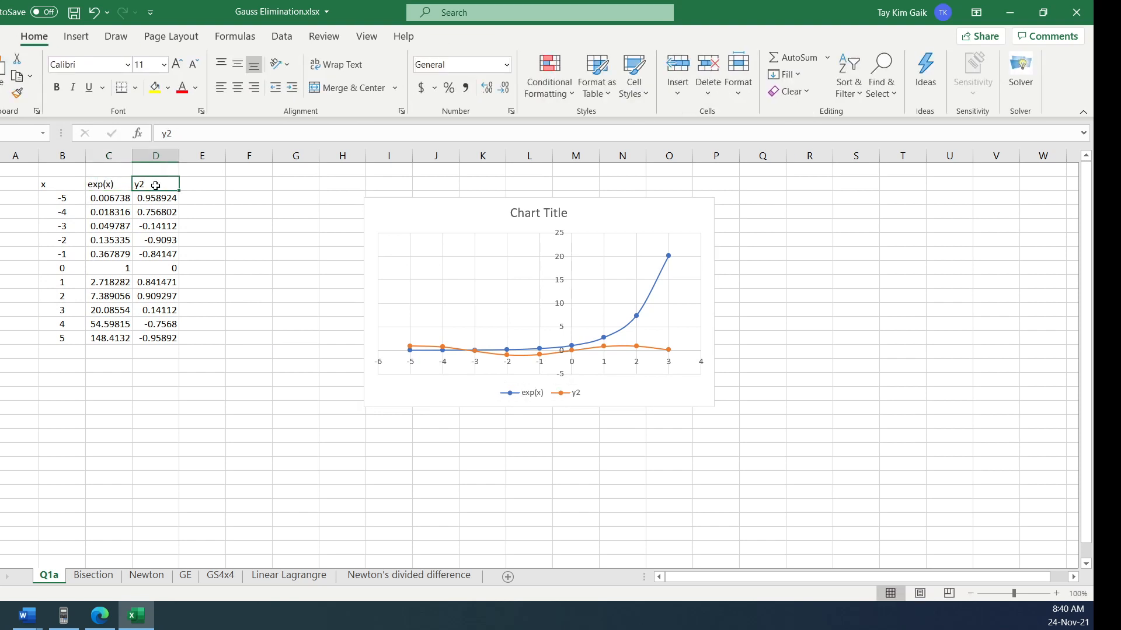
type("sin(x")
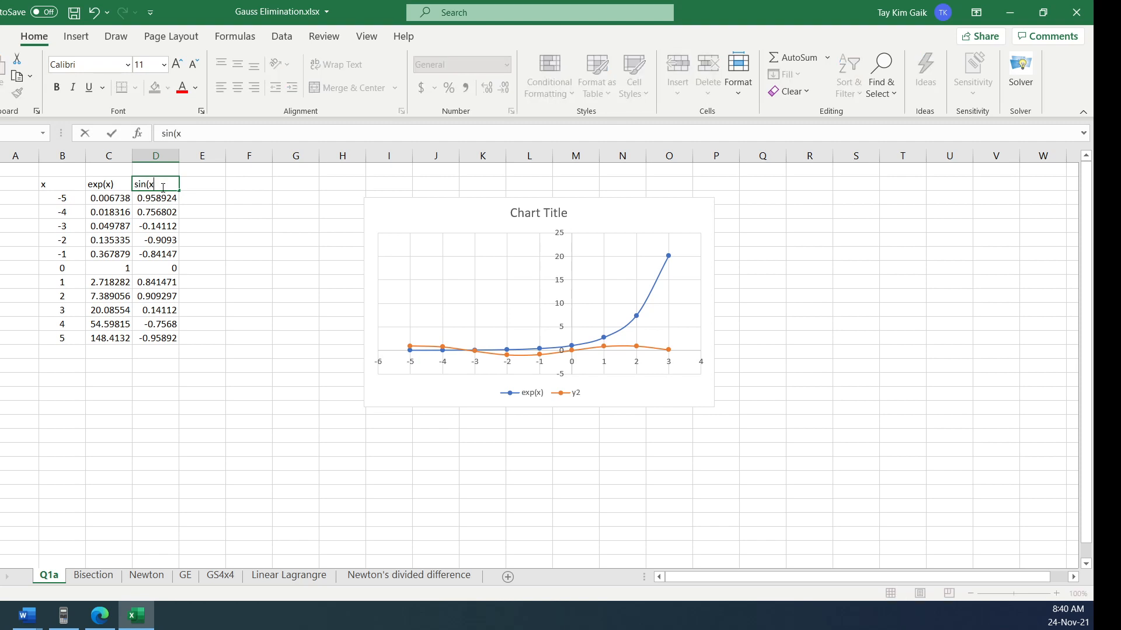
type(")")
left_click(575, 491)
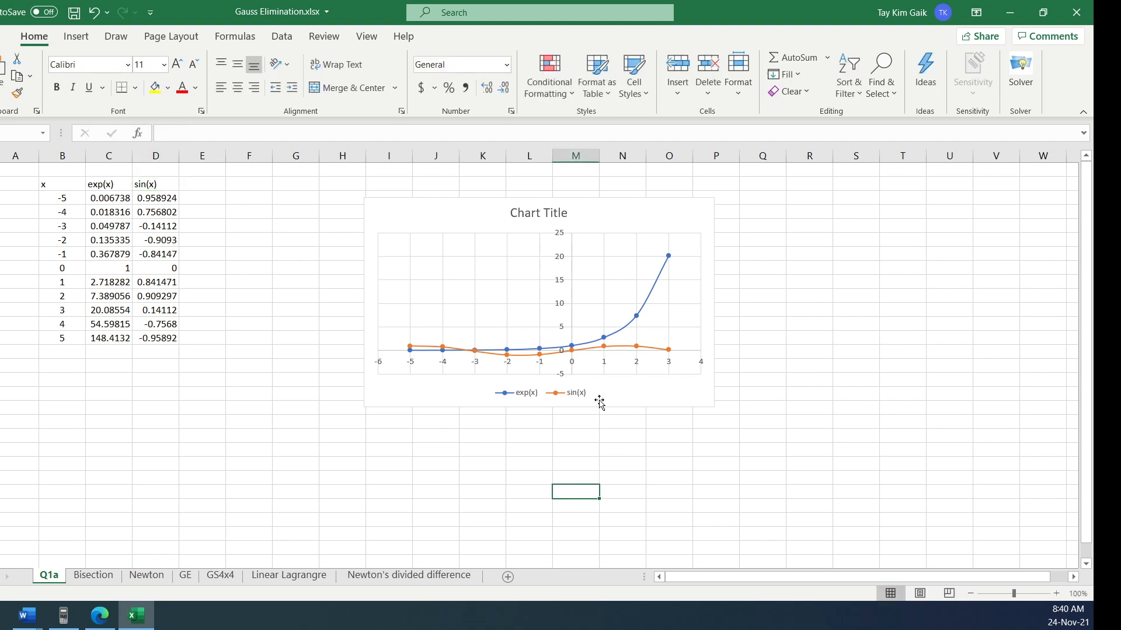
- Start a second table below the first with the headers x in B16 and exp(x)-sin(x) in C16
left_click(73, 385)
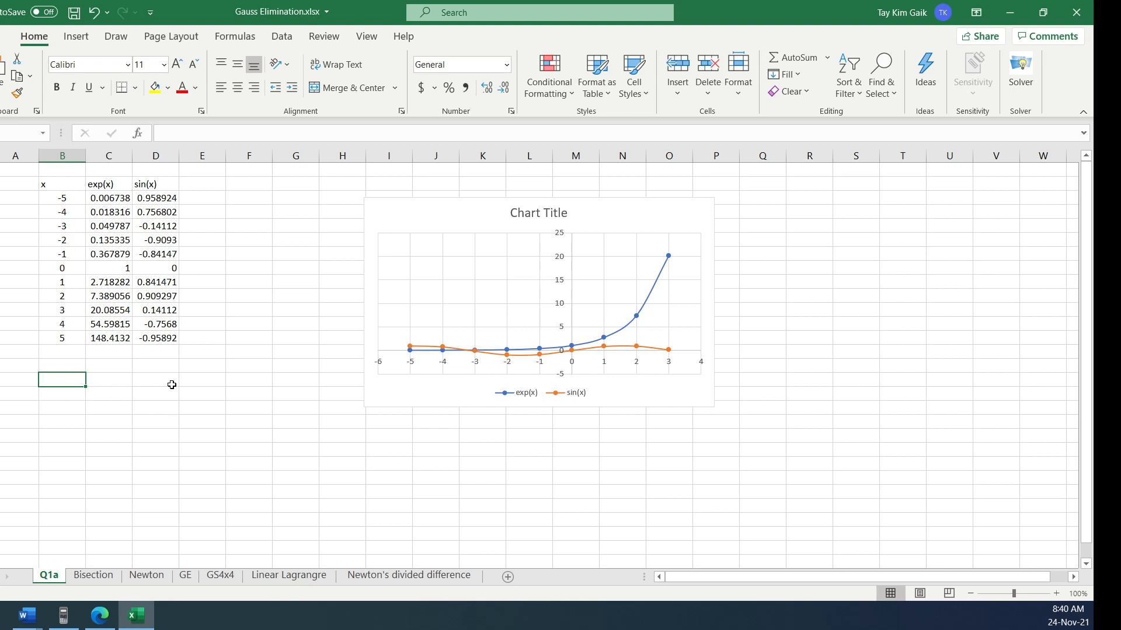
type("x")
left_click(101, 383)
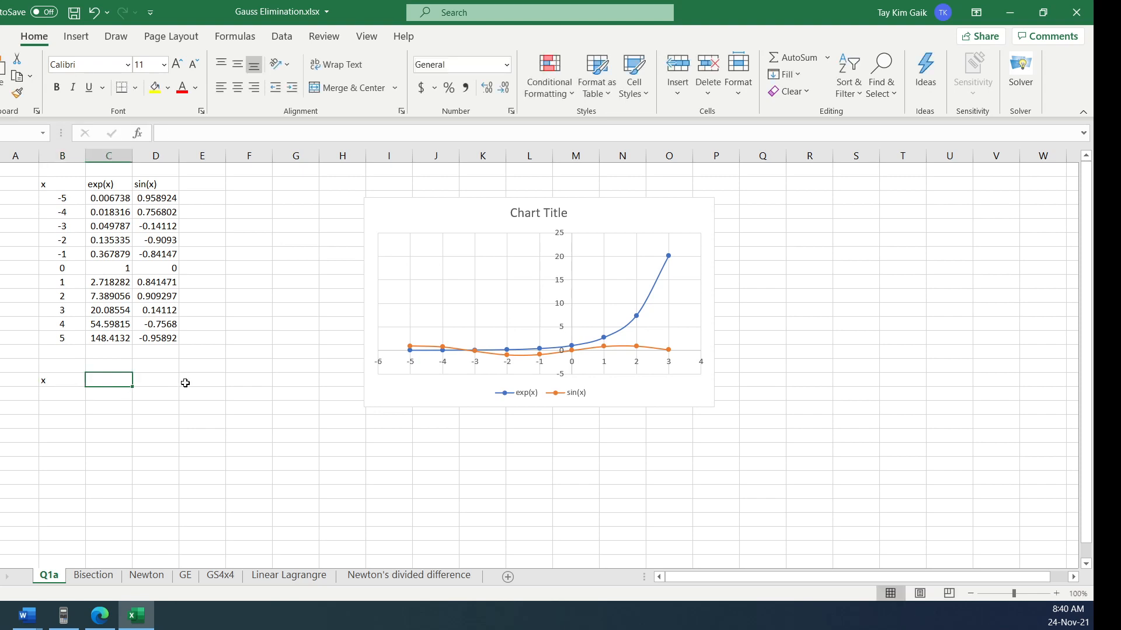
type("ex")
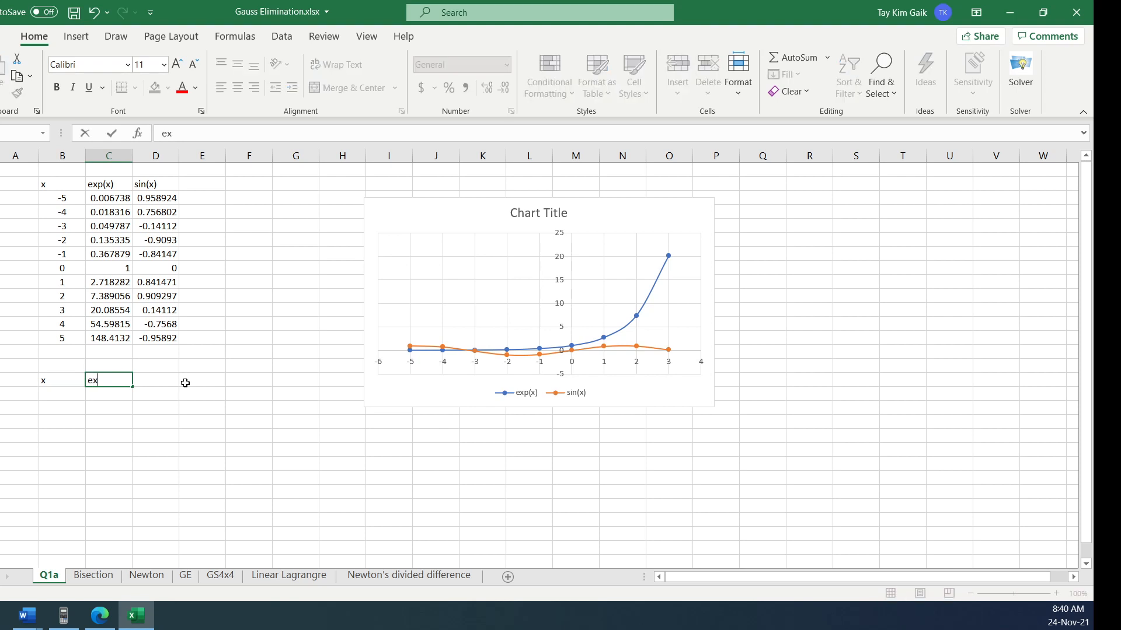
type("p(x)-sin(x)")
left_click(67, 397)
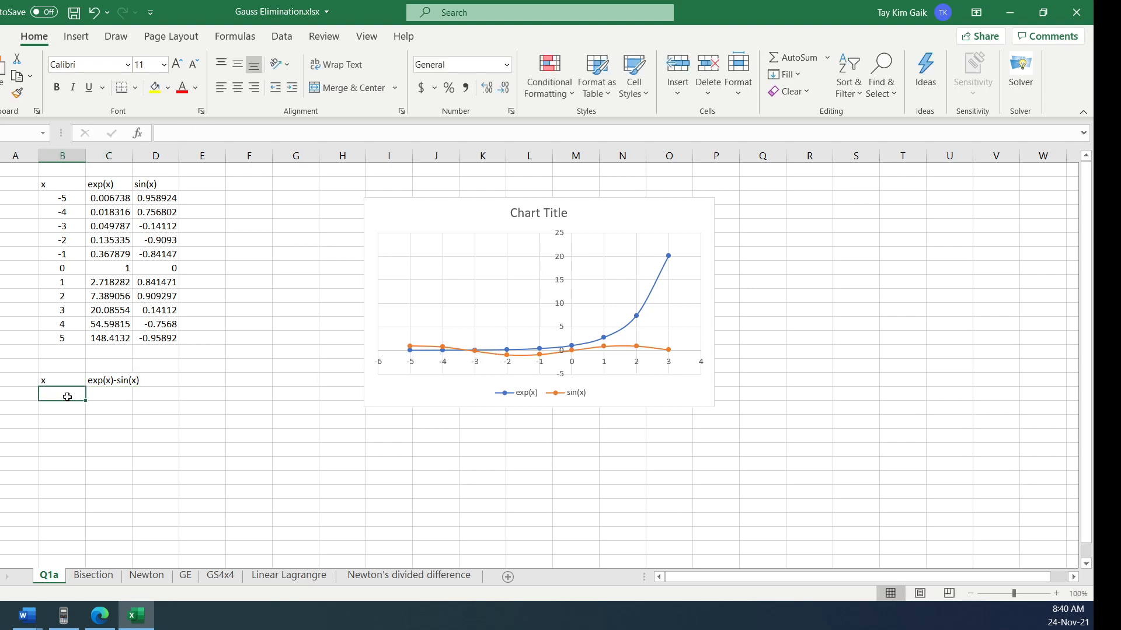
- Enter the x values -4 and -3 in B17 and B18 of the second table
type("-4")
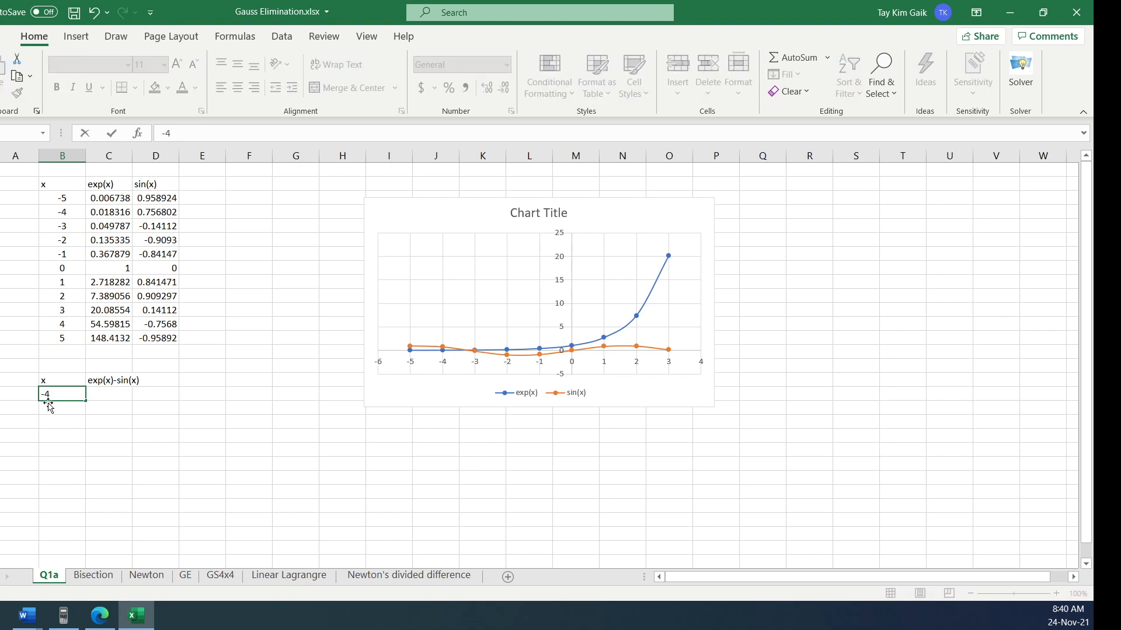
left_click(54, 413)
type("-3")
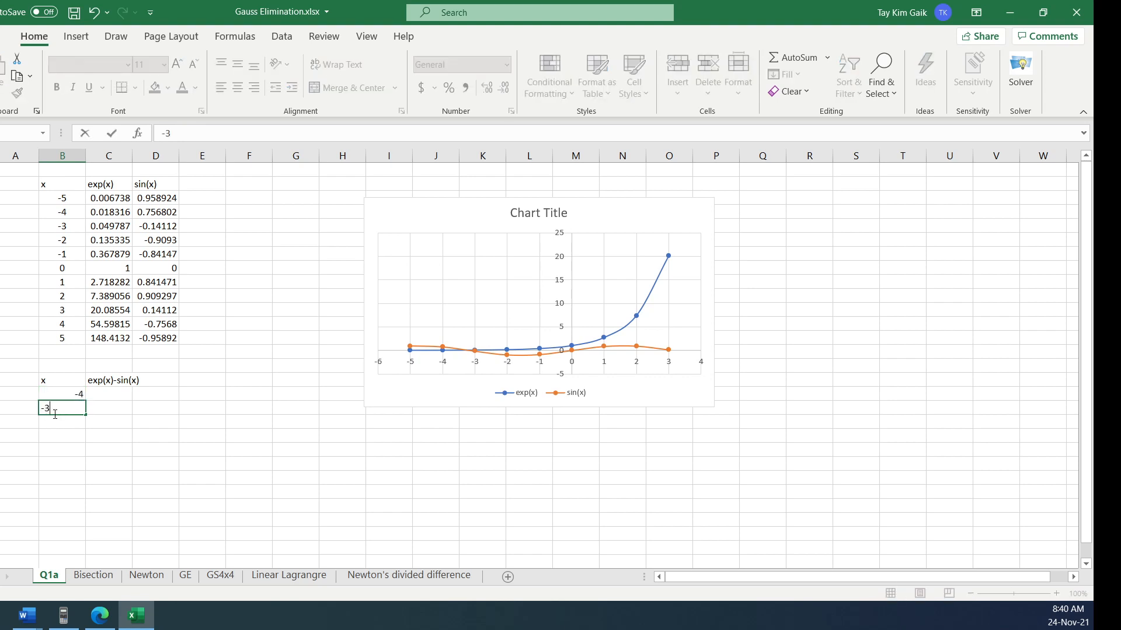
left_click_drag(161, 489, 156, 478)
- Enter the formula =exp(B17)-sin(B17) in C17
left_click(103, 395)
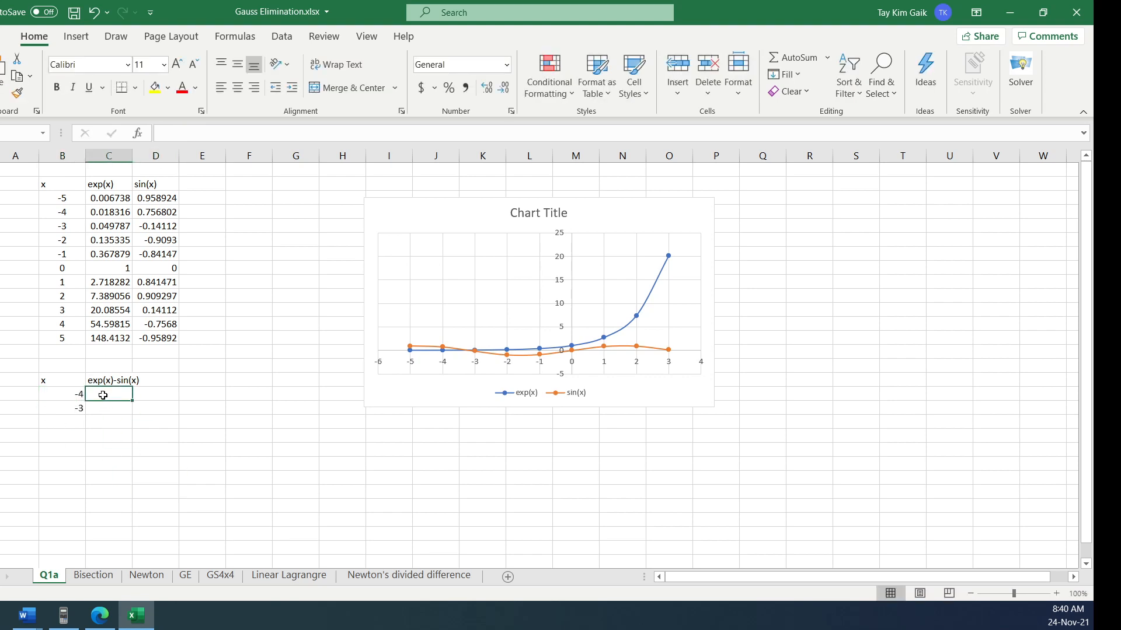
type("=")
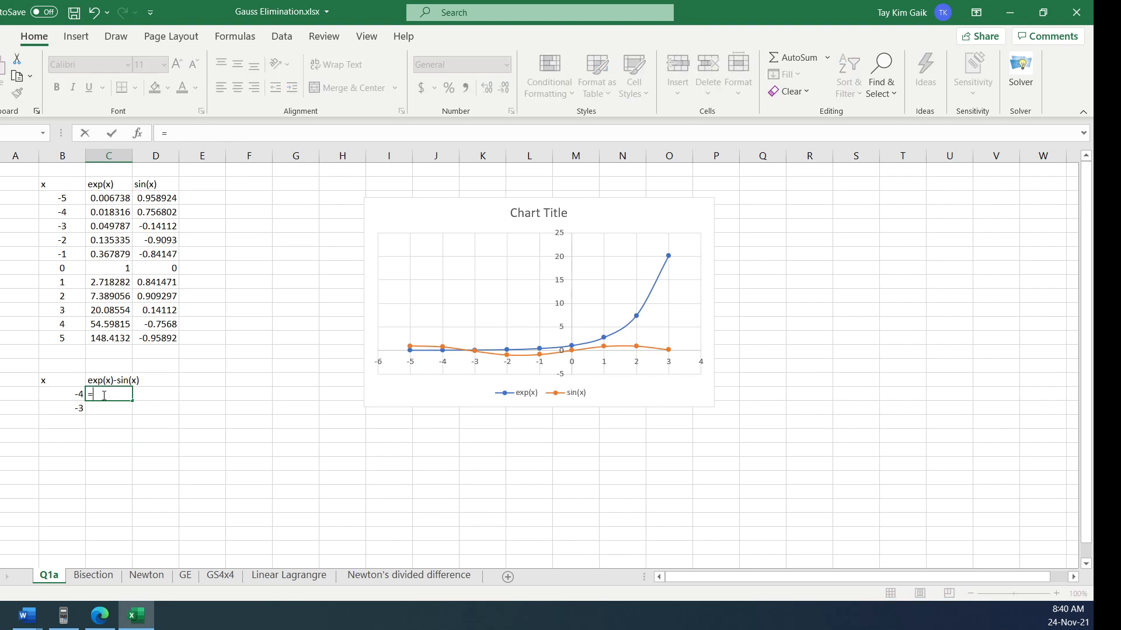
type("exp")
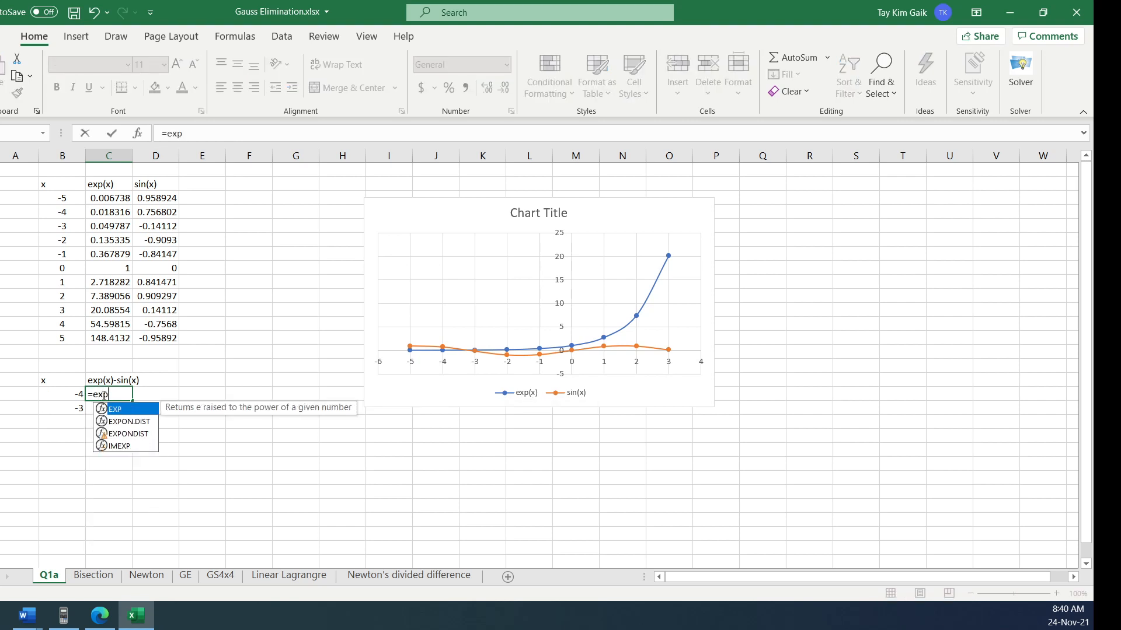
type("(")
left_click(73, 393)
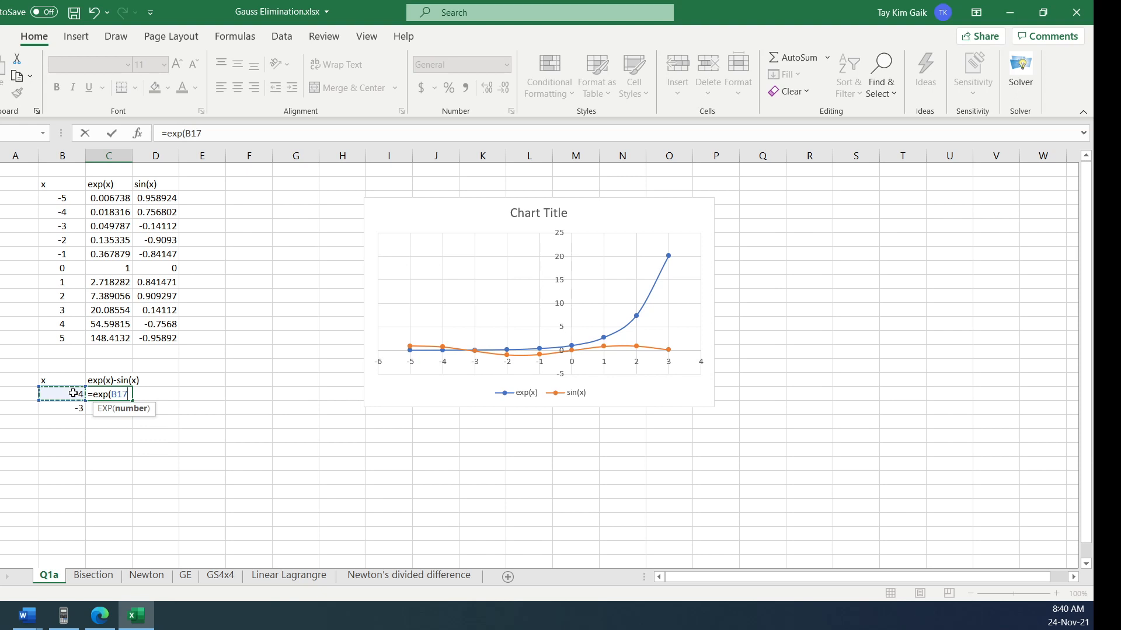
type(")")
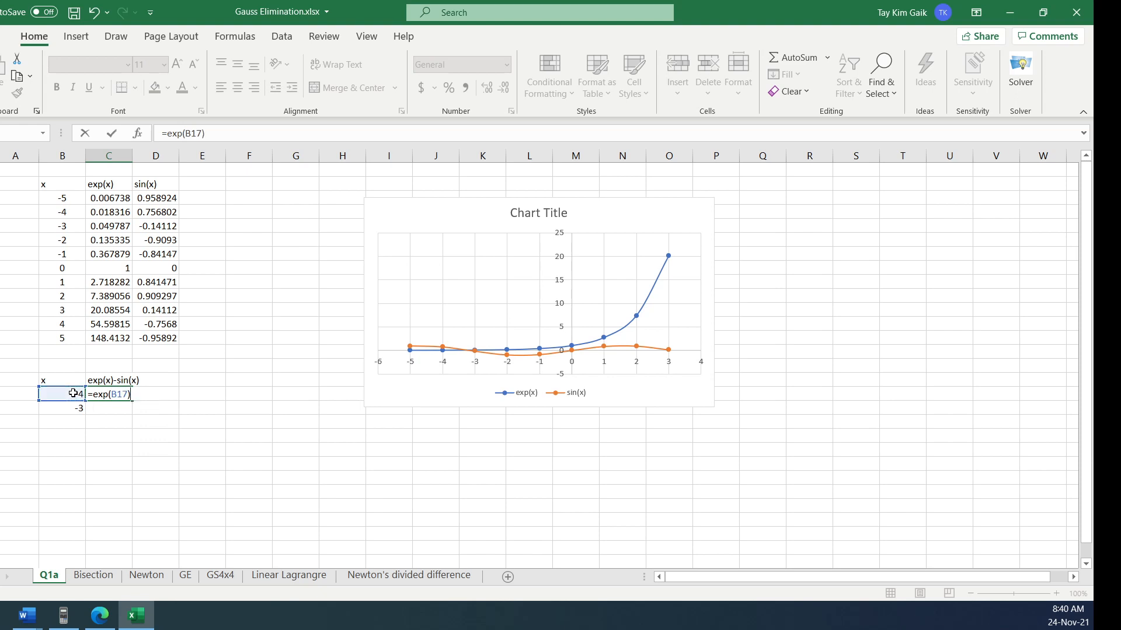
type("-s")
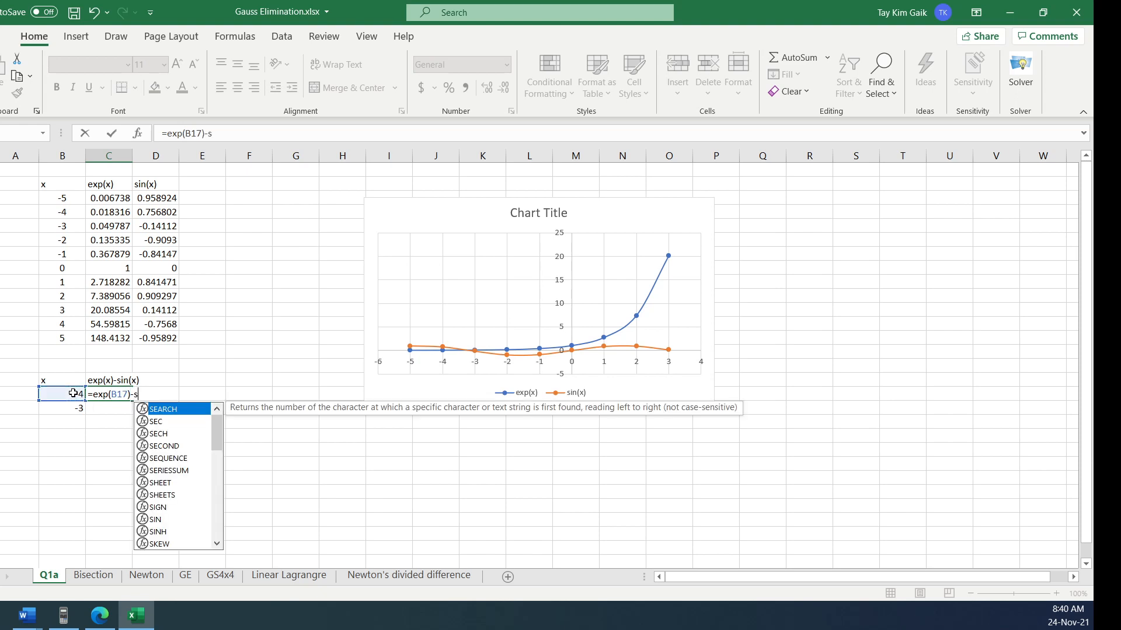
type("in(")
left_click(73, 394)
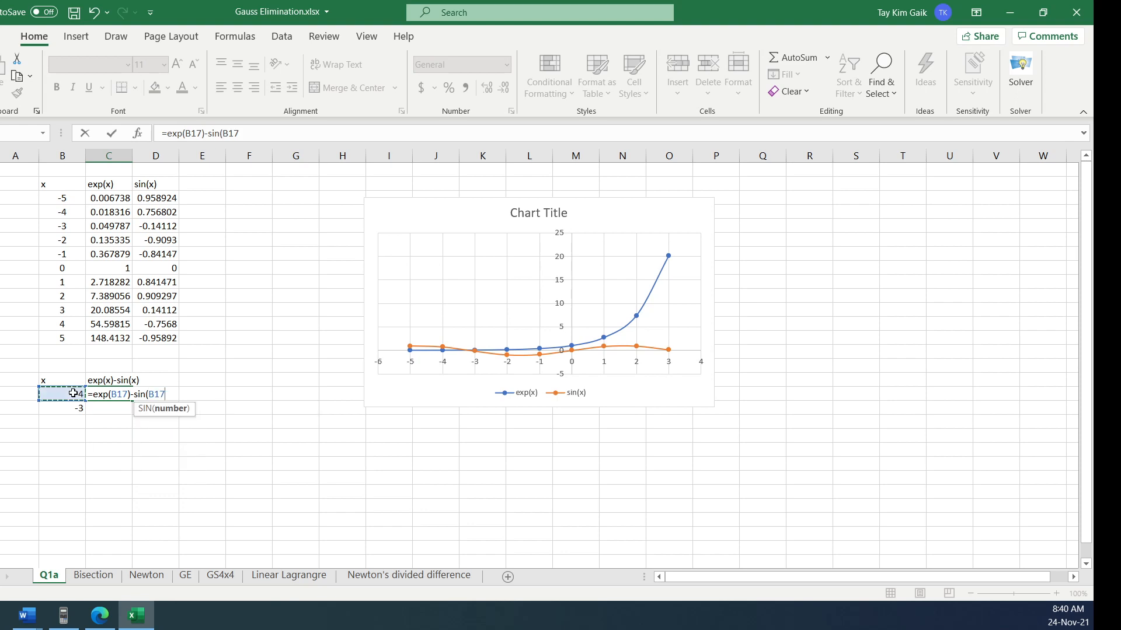
type(")")
key("Return")
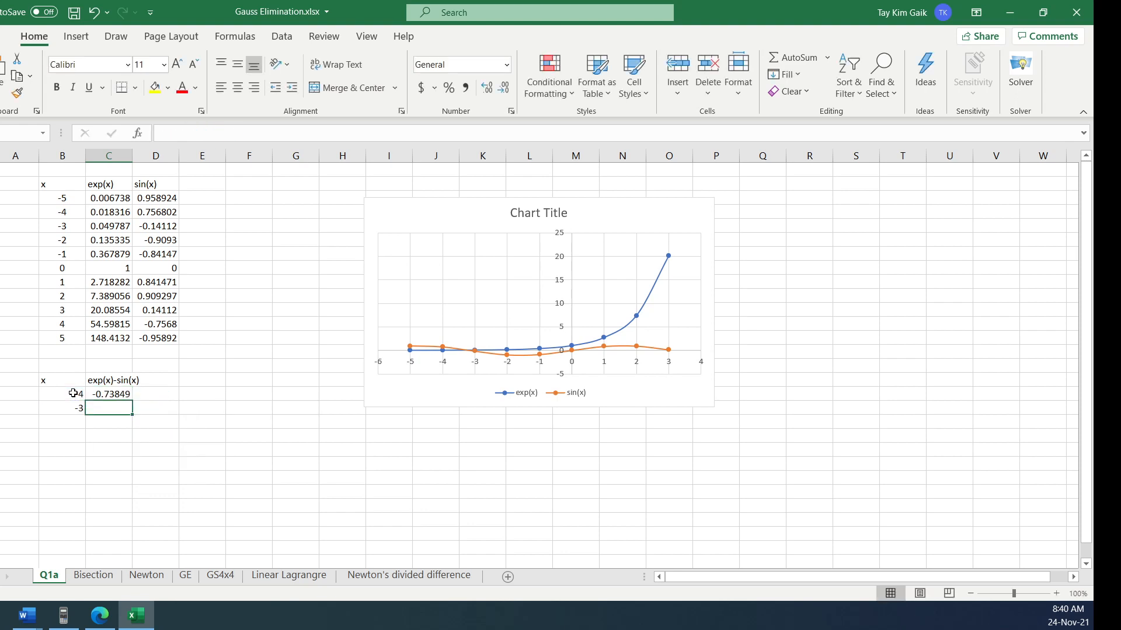
- Fill the C17 formula down to C18 for x = -3
left_click(123, 396)
left_click_drag(133, 403, 132, 416)
left_click(153, 425)
left_click(186, 404)
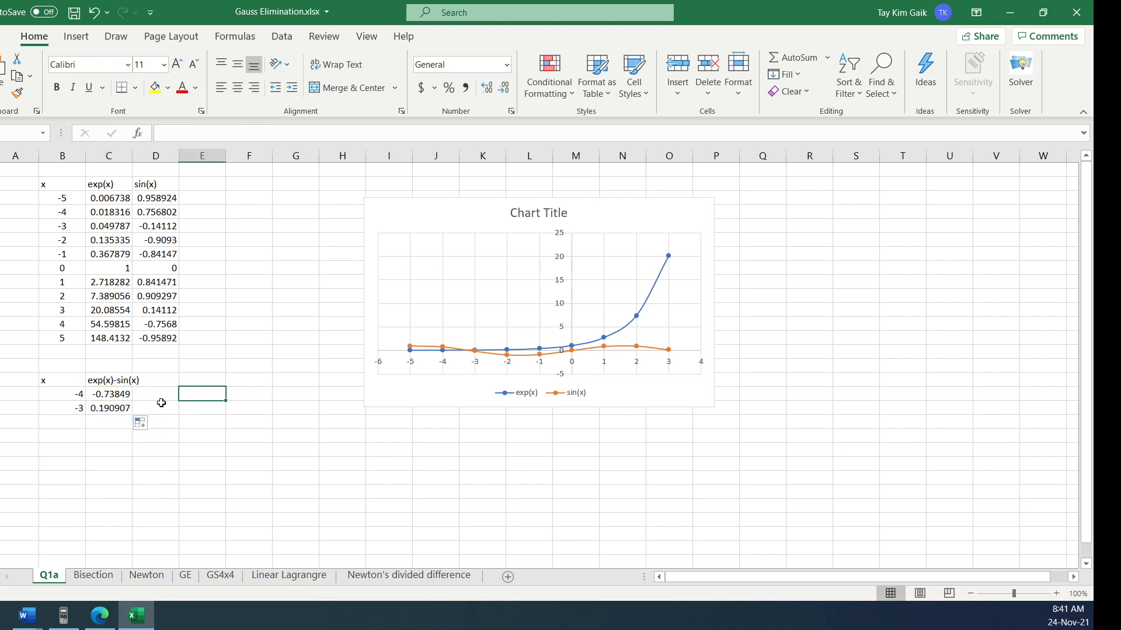
left_click(231, 438)
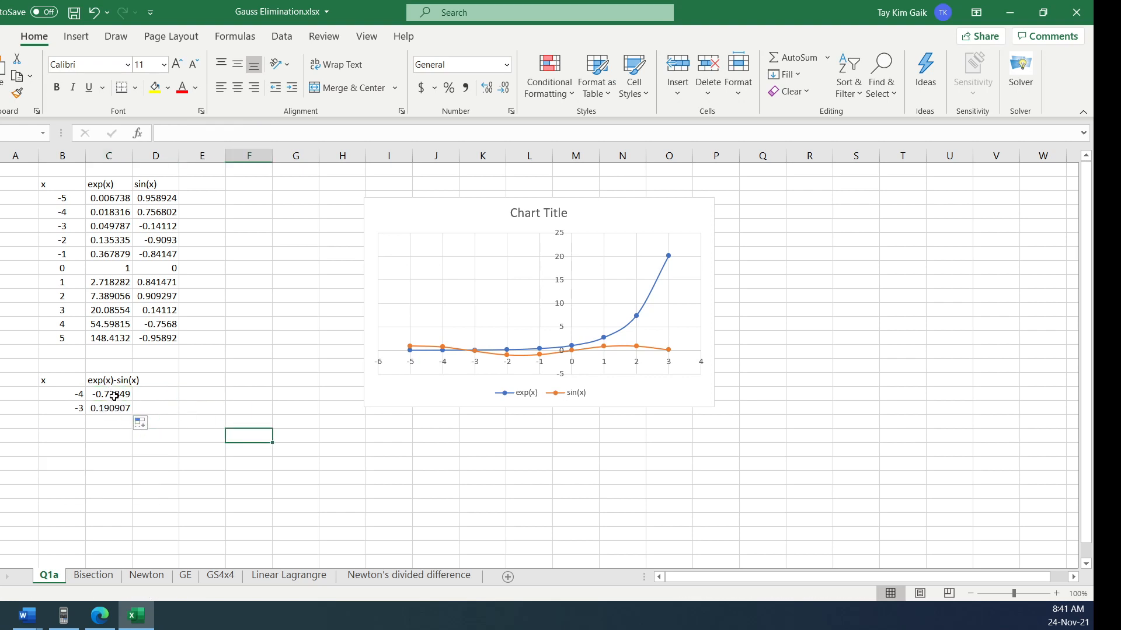
- Begin a conclusion note in B20 with the text "Since f"
left_click(58, 441)
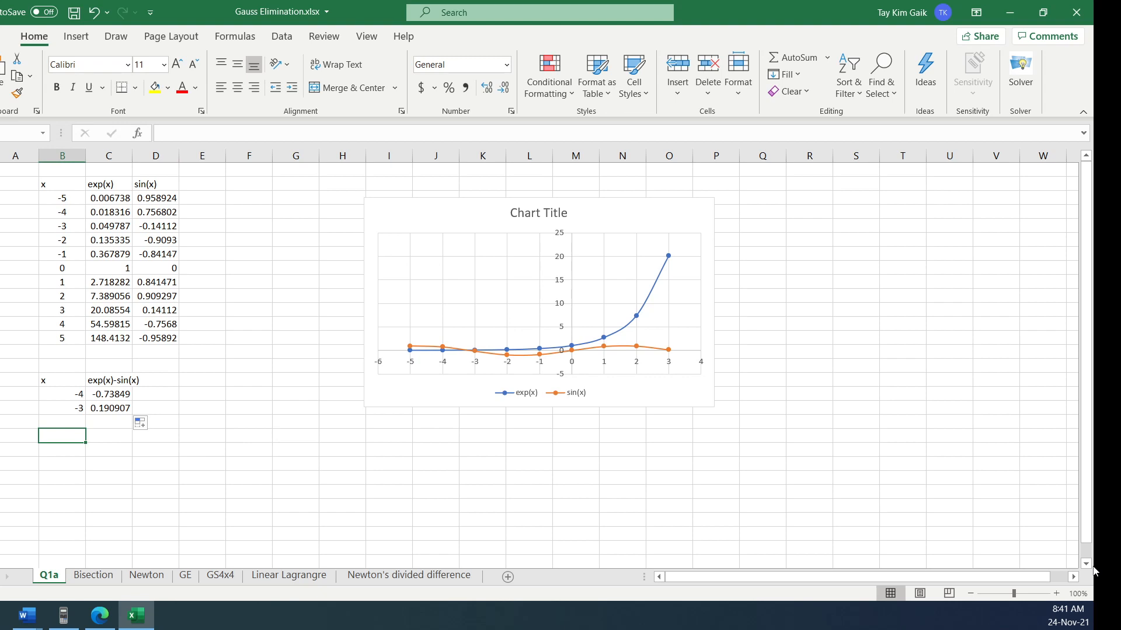
type("S")
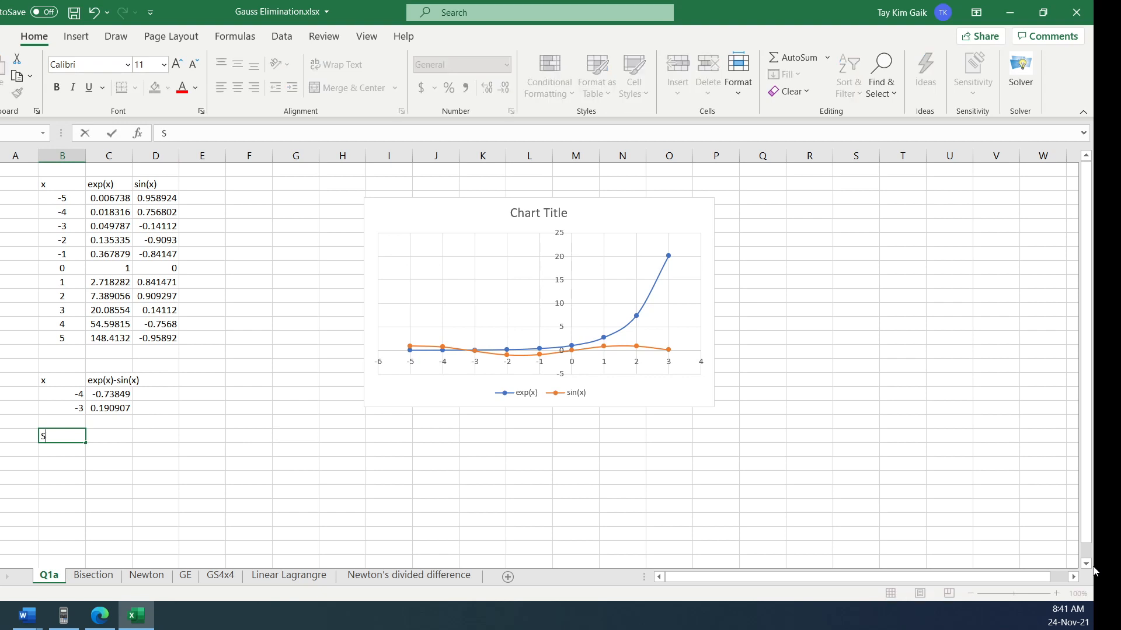
type("ince f")
- Extend the header in C16 to read f(x)=exp(x)-sin(x)
left_click(109, 383)
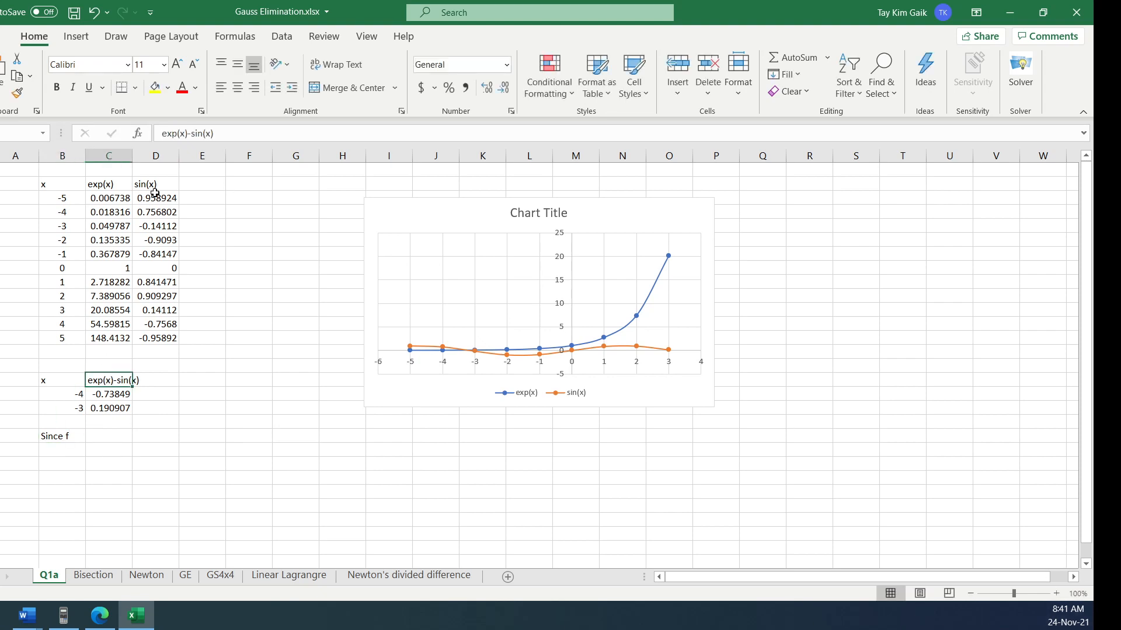
left_click(163, 133)
type("f(x)")
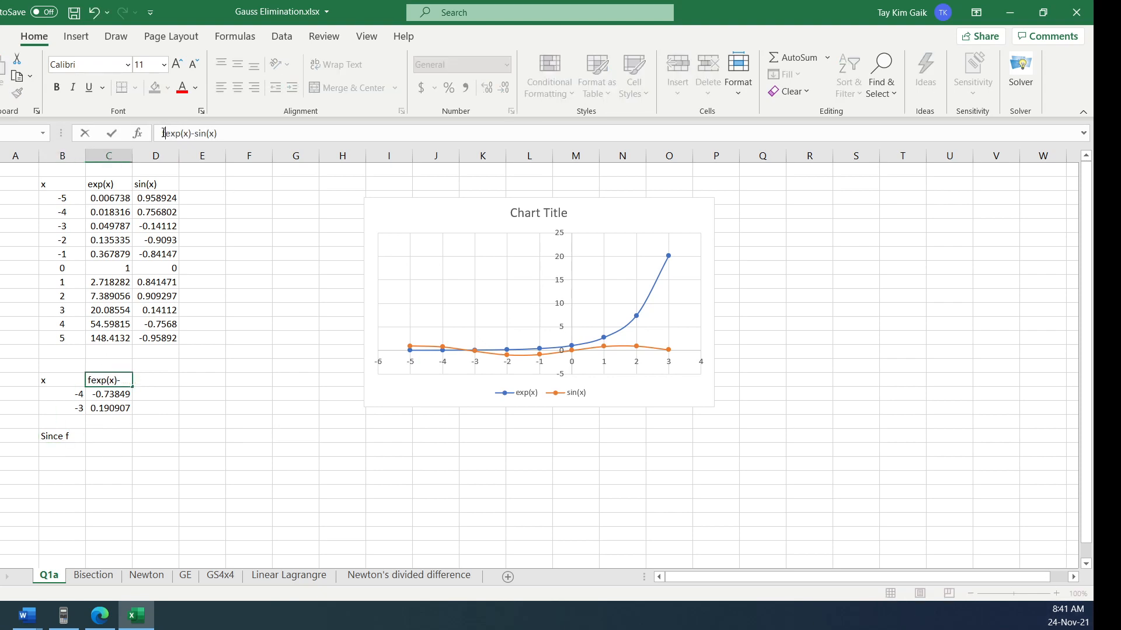
type("=")
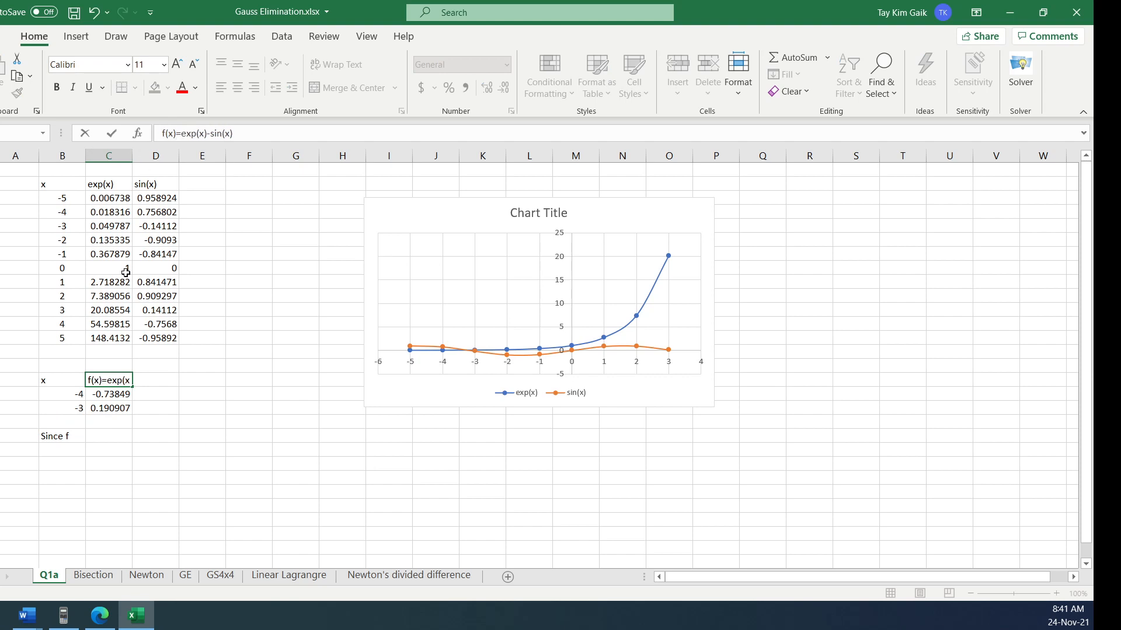
- Complete the note in B20 as "Since f(-4)f(-3)<0, thus there is at least one root in the inetrval [-4,-3]"
left_click(61, 438)
left_click(202, 135)
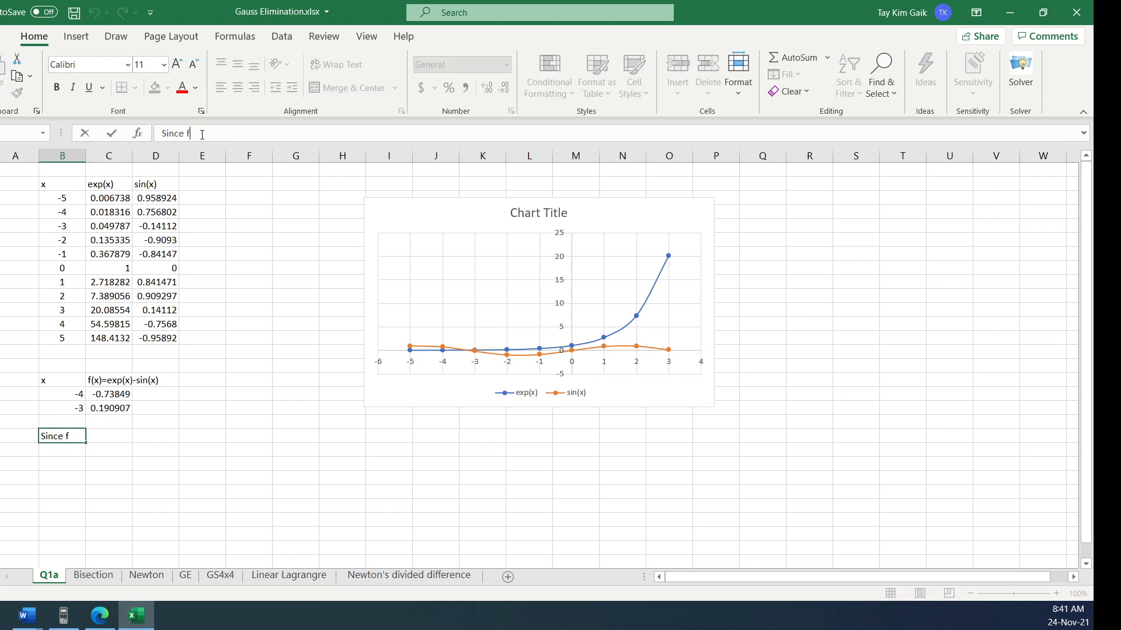
type("(x)")
key("BackSpace")
type("-4)f(-3)<0, thus thre")
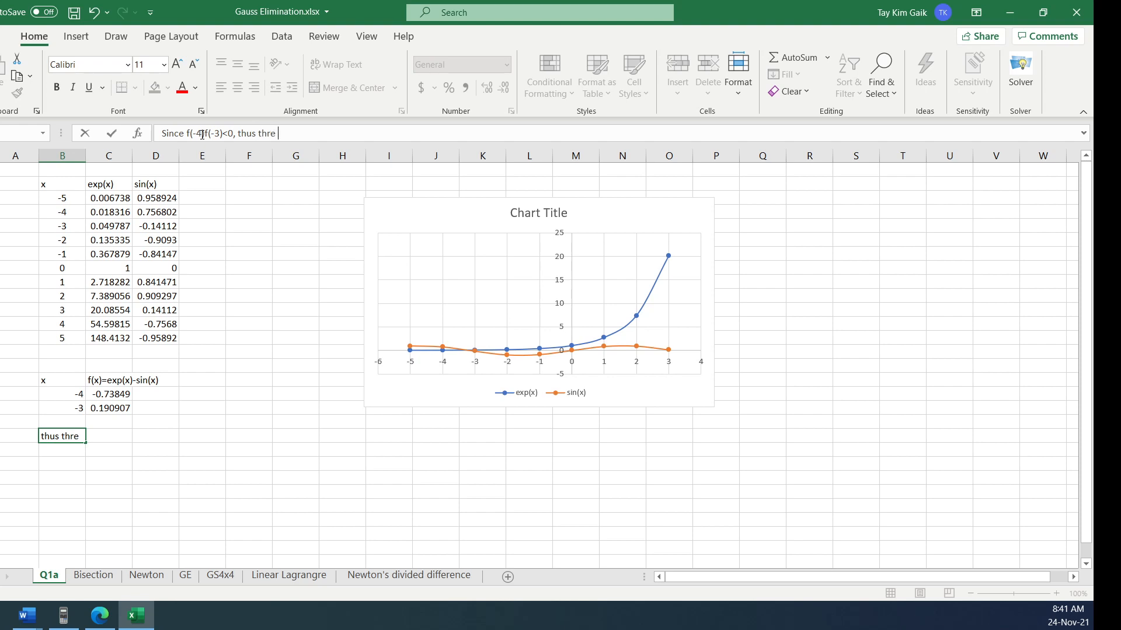
key("BackSpace")
key("BackSpace")
type("ere is at least one root in the ")
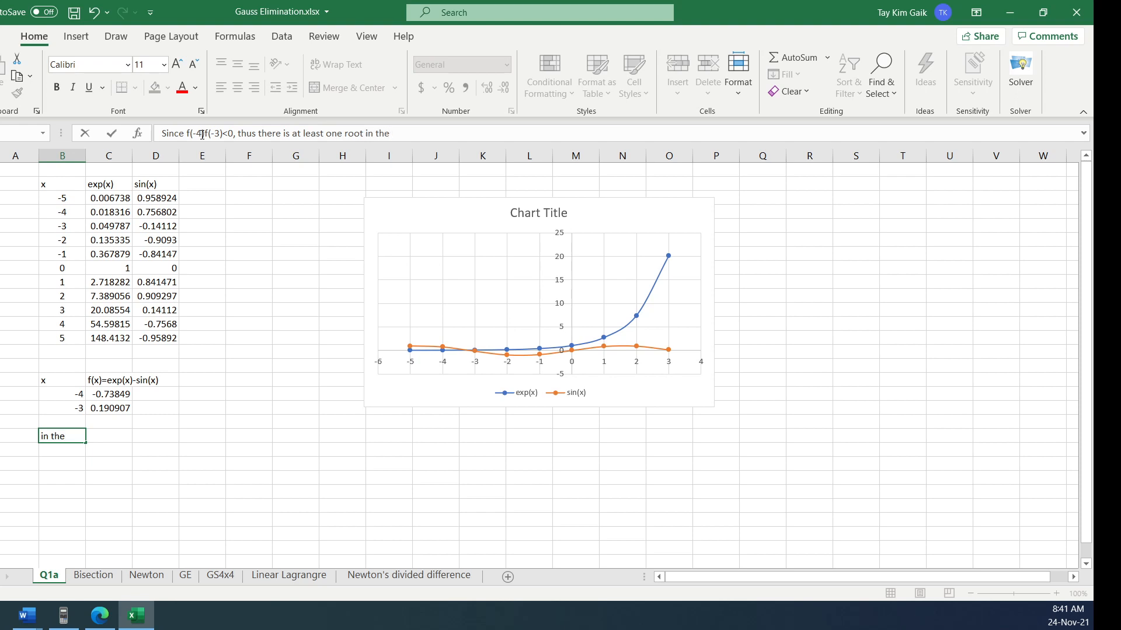
type("inetrval [-4,-3]")
left_click(703, 479)
- Correct the misspelled word "inetrval" to "interval" in the B20 note
left_click(1056, 593)
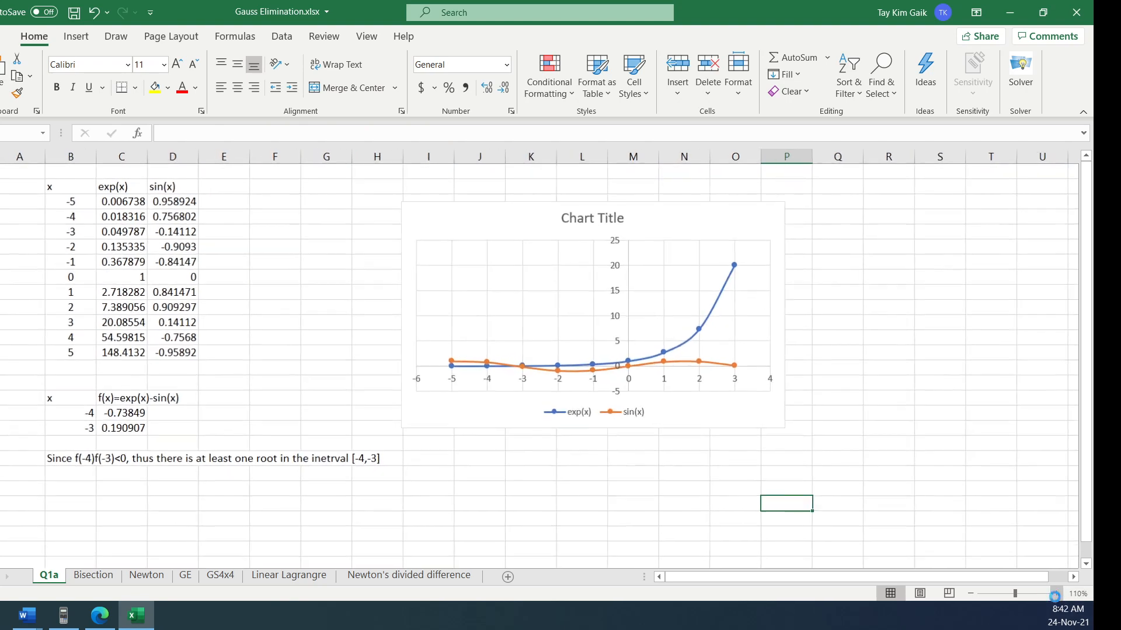
left_click(1056, 593)
left_click(1055, 593)
left_click(1056, 593)
left_click(1055, 594)
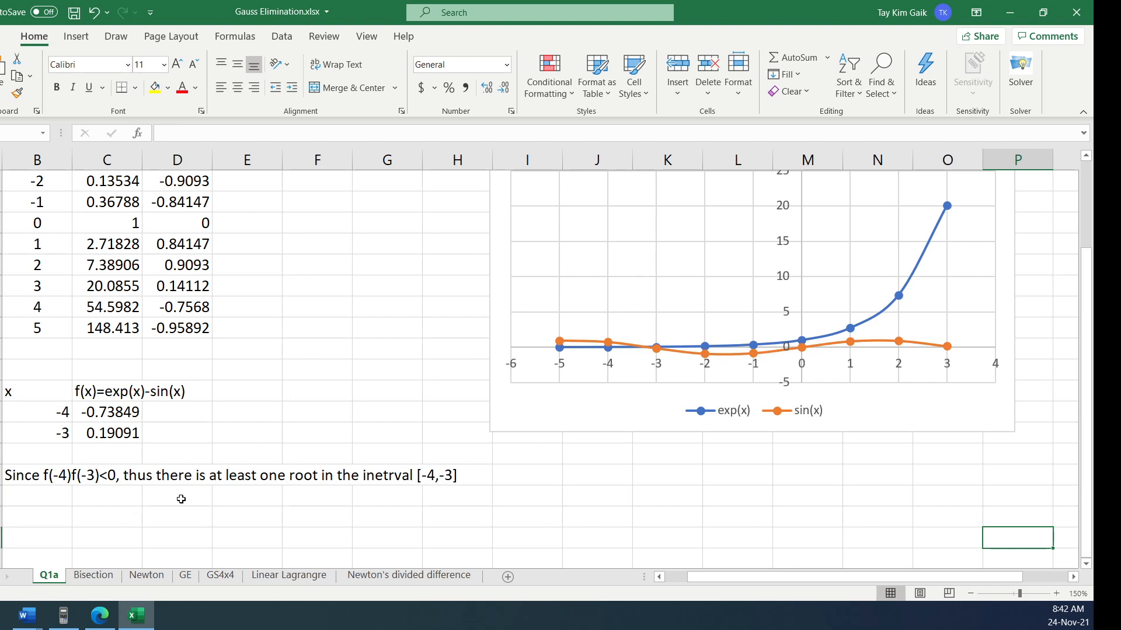
left_click(333, 483)
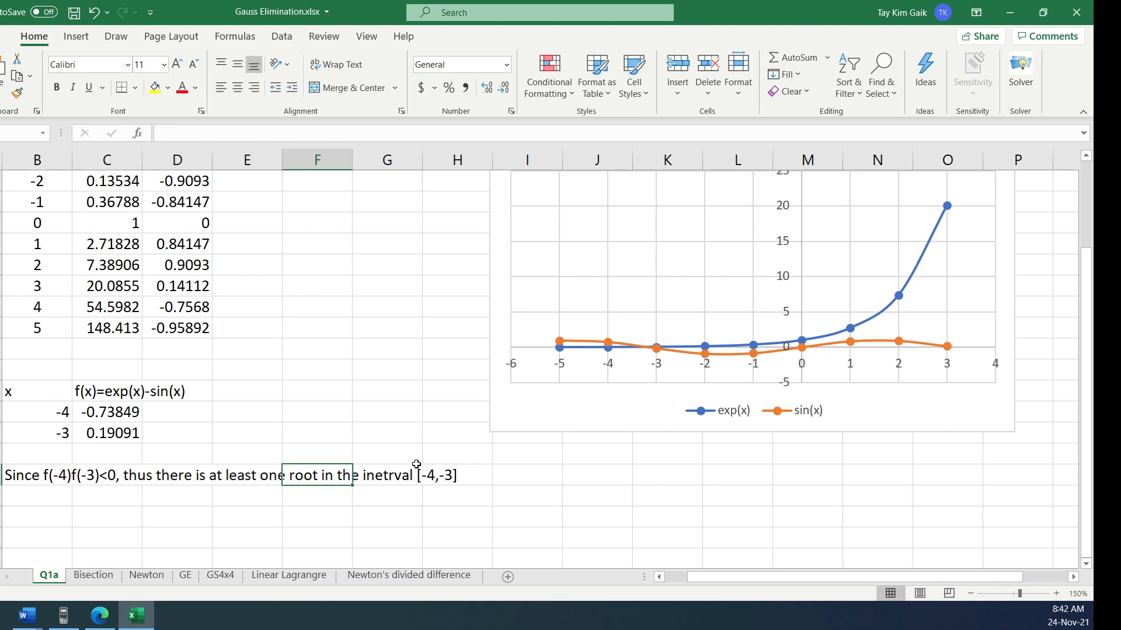
left_click(37, 473)
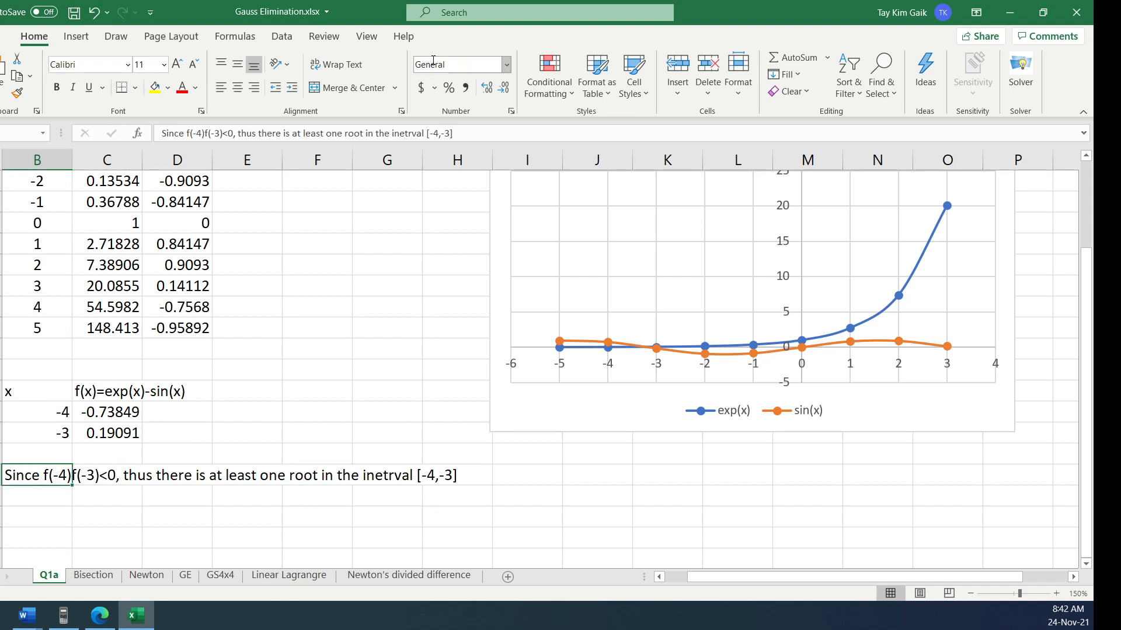
left_click(402, 134)
key("BackSpace")
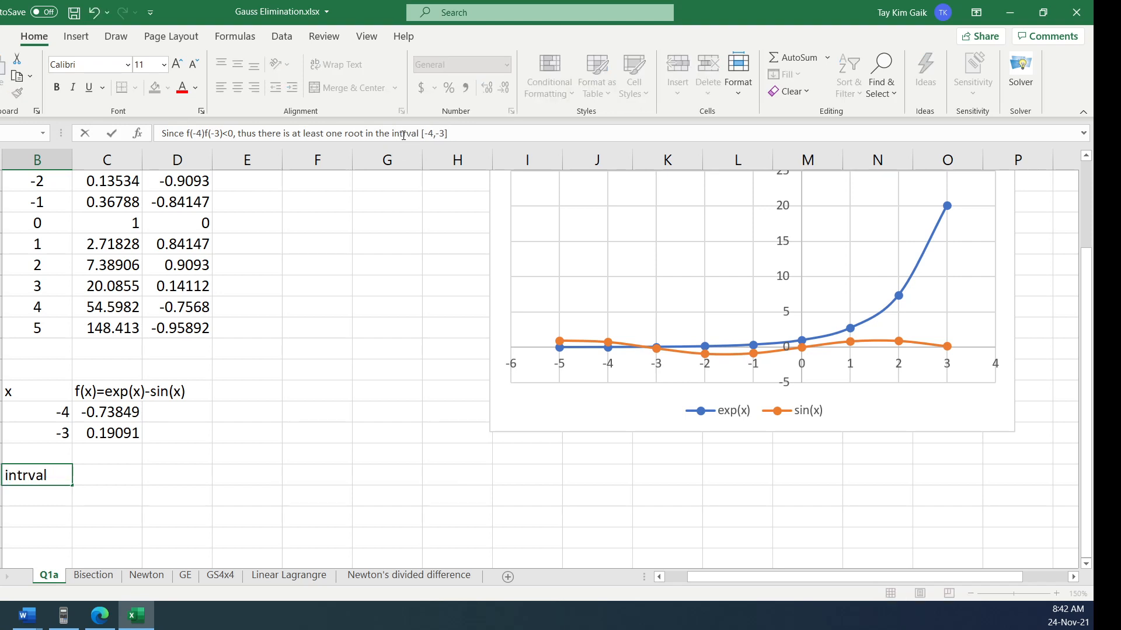
type("e")
- Append "by using Intermediate Value theorem" to the end of the B20 note
key("End")
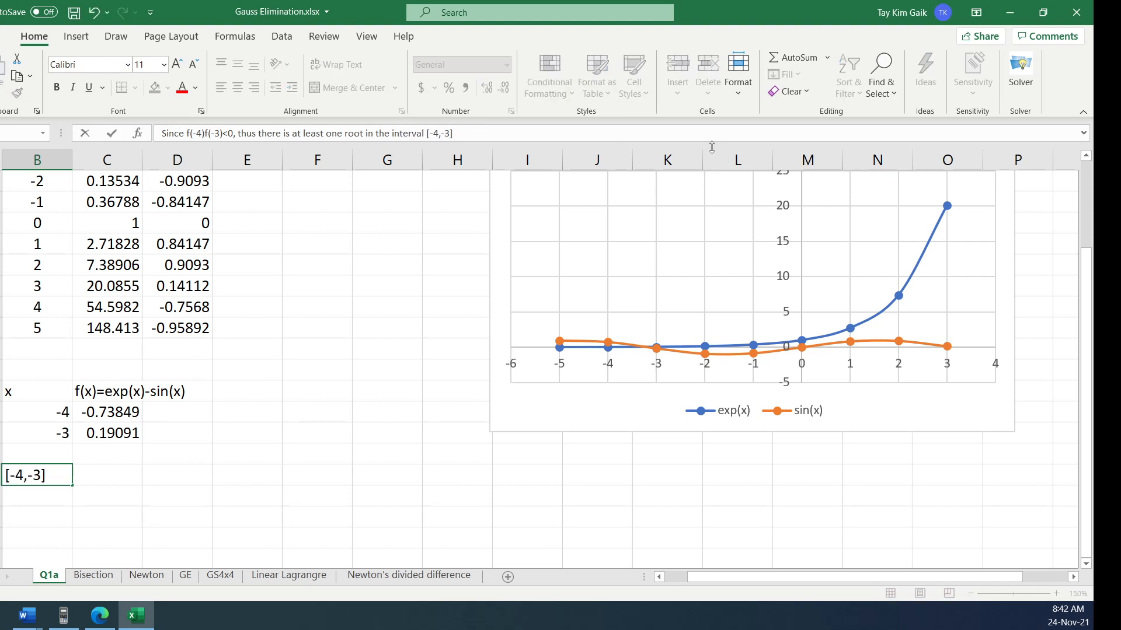
type("by using ")
type("Inter")
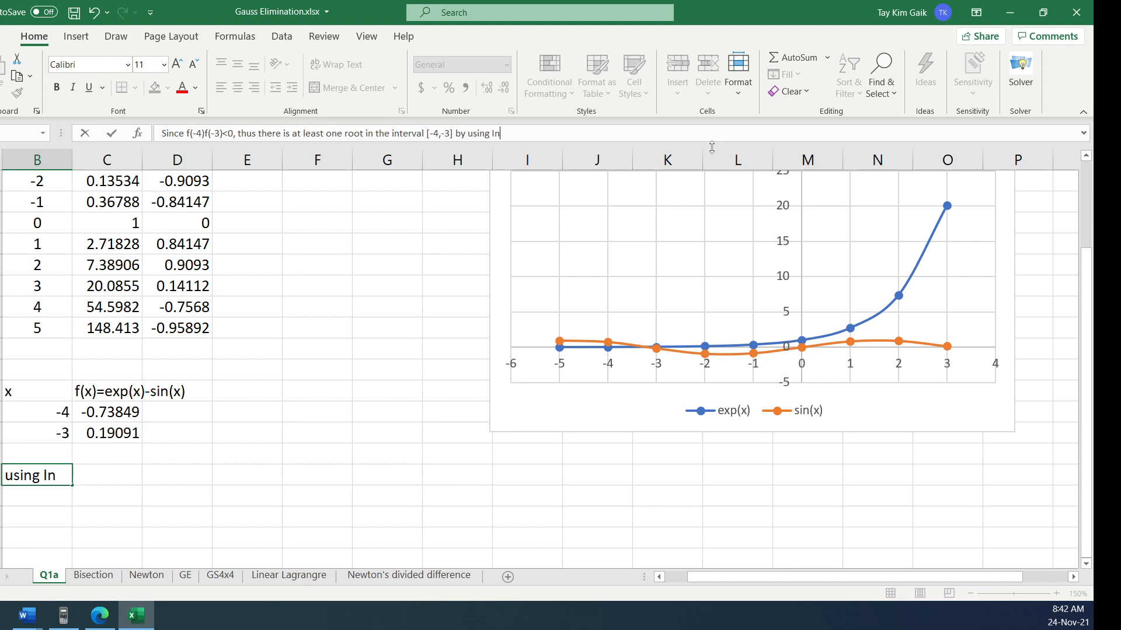
type("mediate Value ")
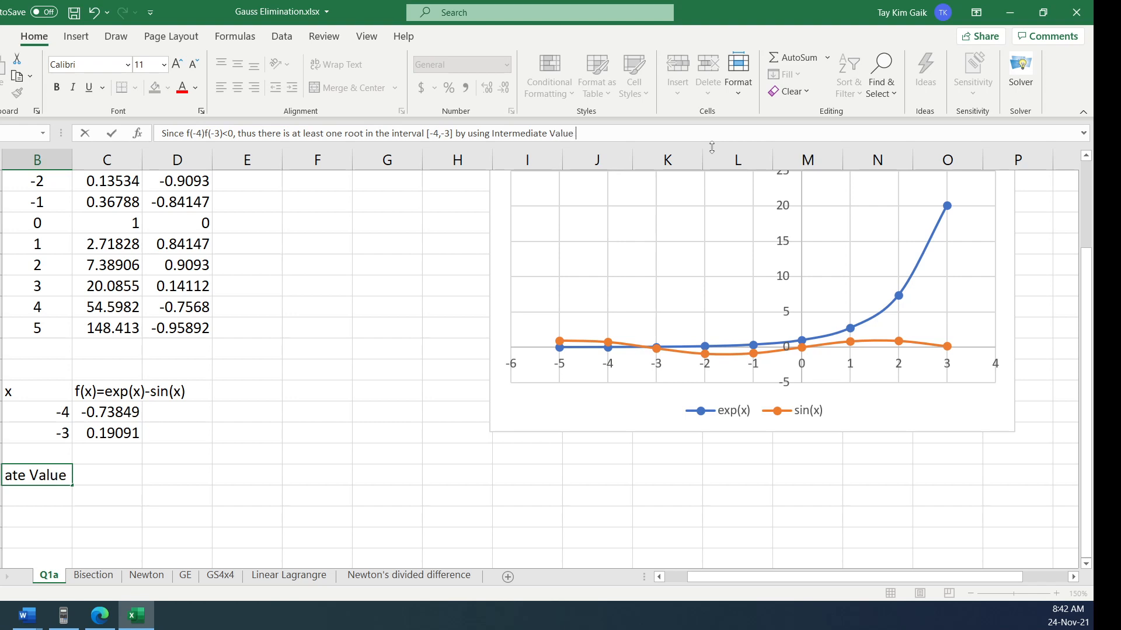
type("theorem")
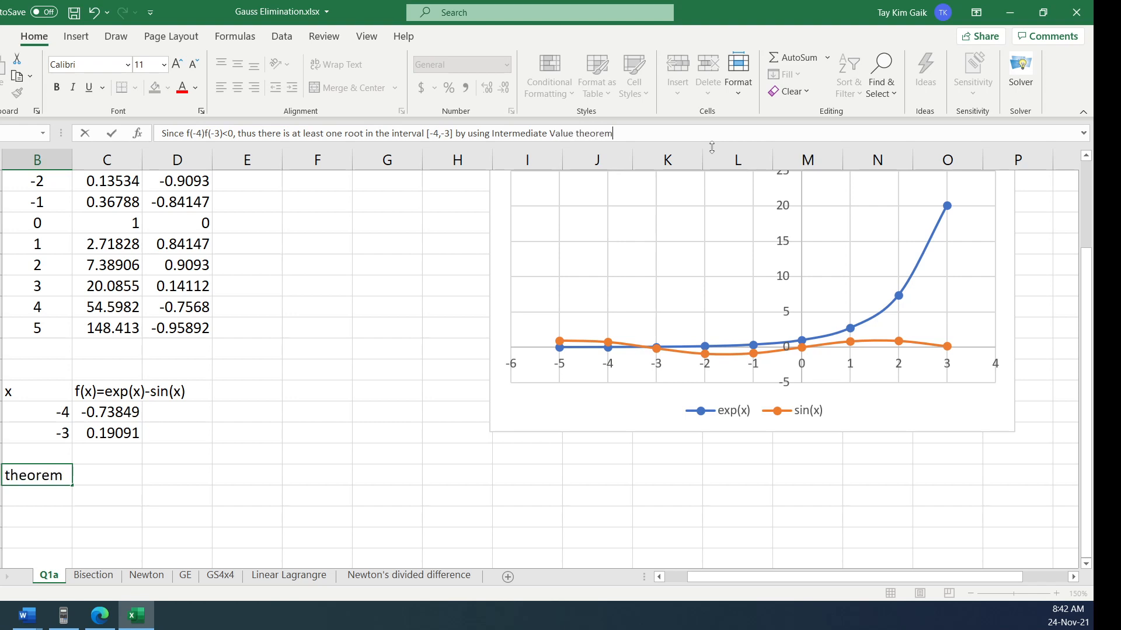
key("Return")
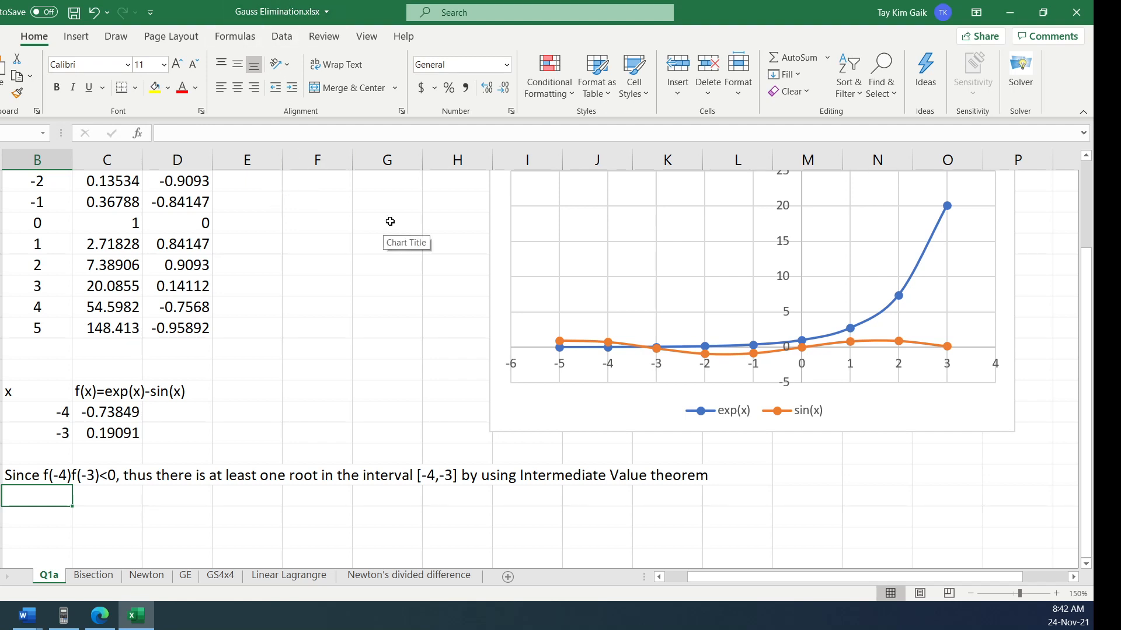
- Switch to Revision Test.docx in Word to read the wording of question 1
left_click_drag(1089, 327, 1089, 283)
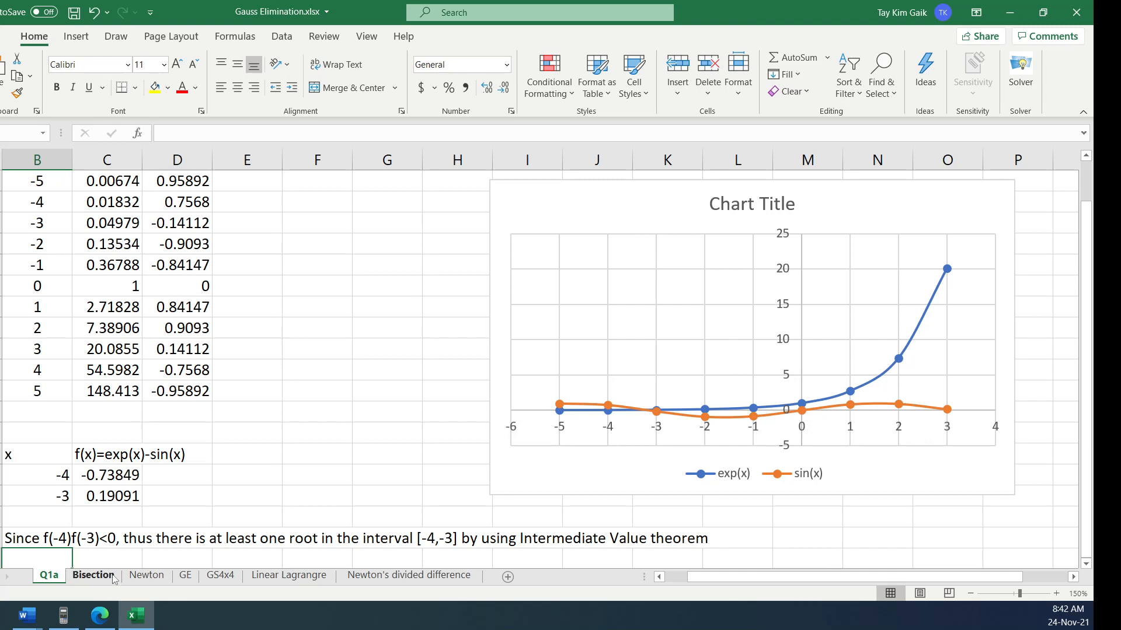
mouse_move(27, 615)
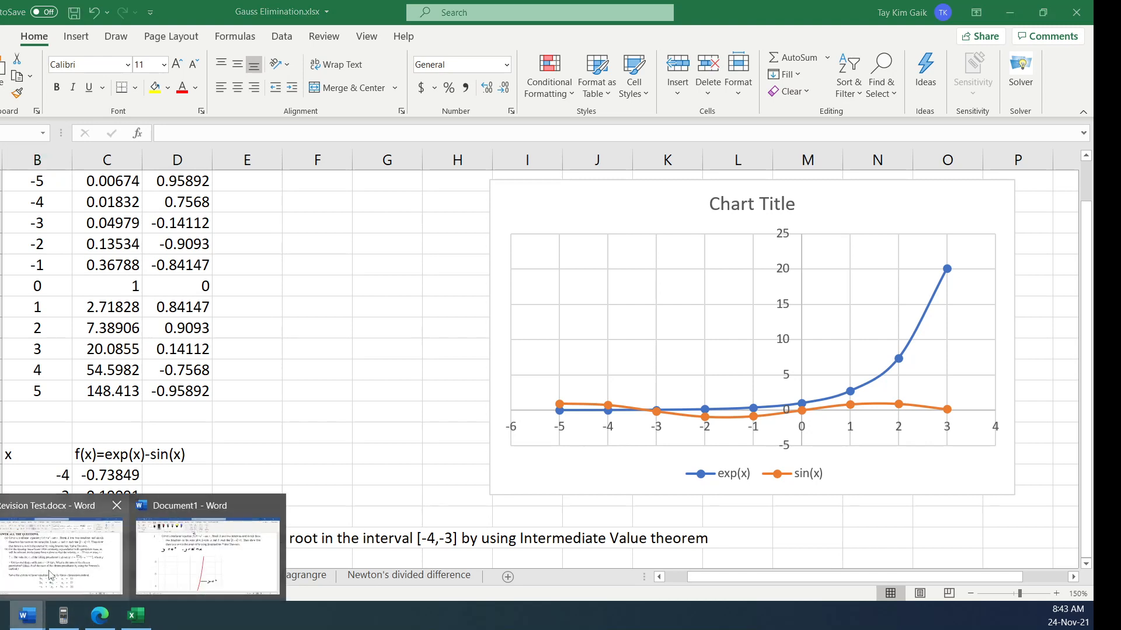
left_click(37, 566)
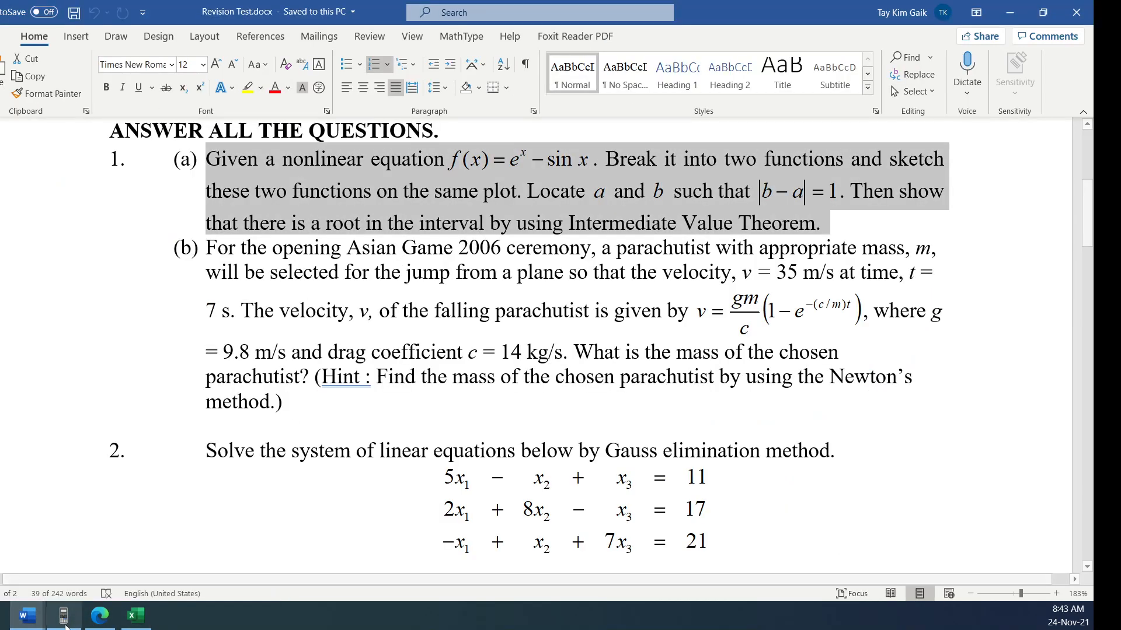
- Return to the Gauss Elimination.xlsx workbook in Excel and examine the Bisection and Newton sheets
left_click(136, 615)
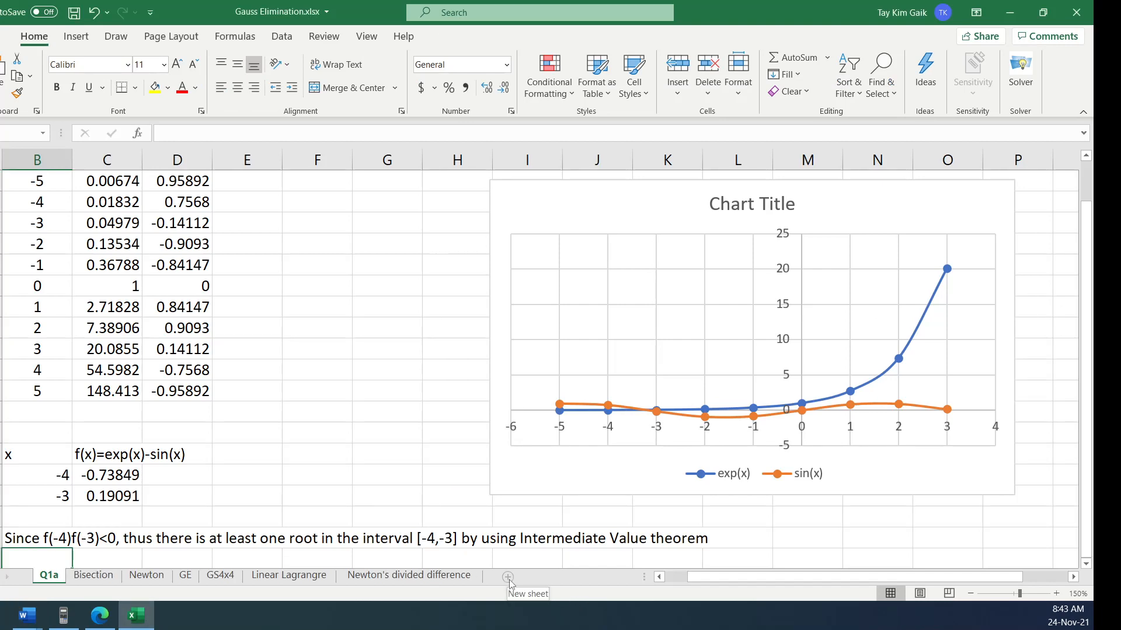
left_click(92, 577)
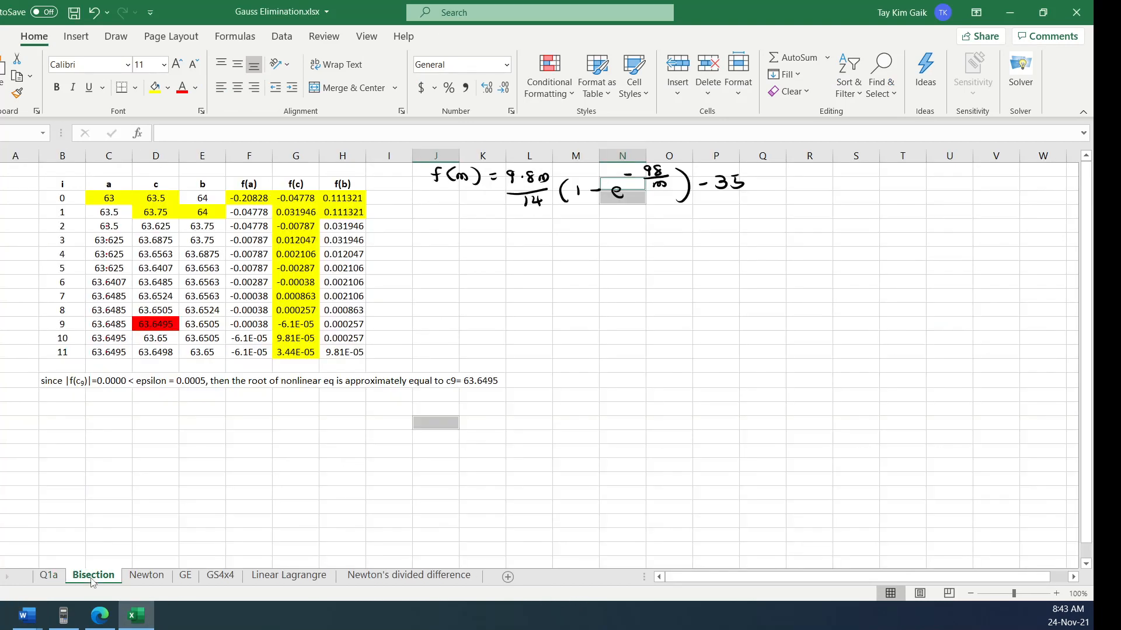
left_click(147, 576)
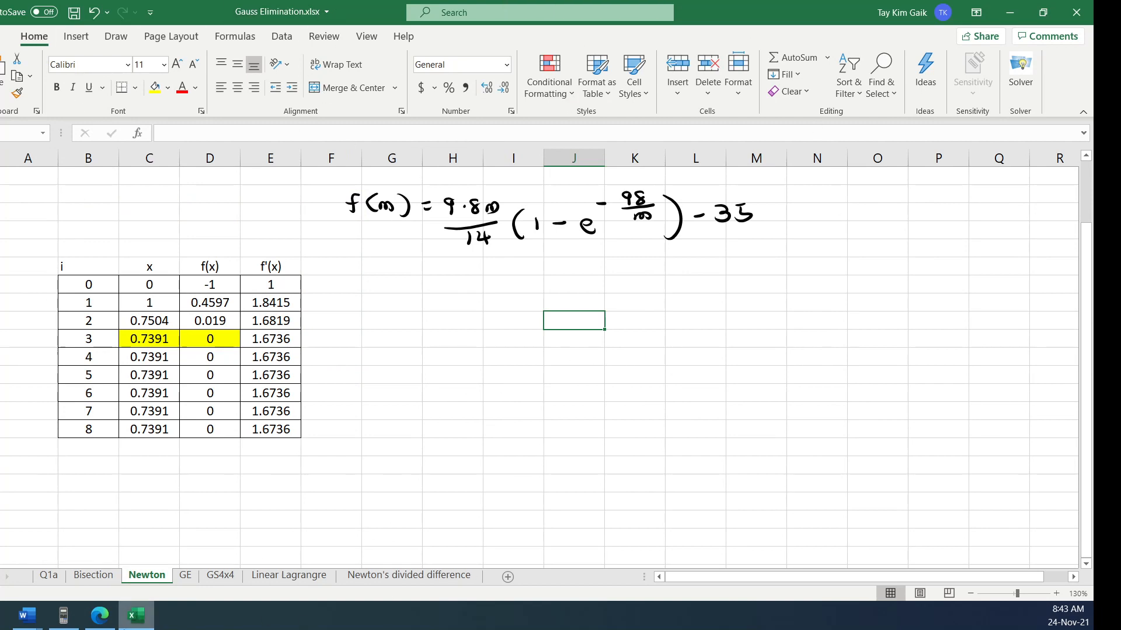
- Switch back to an open Word document
mouse_move(21, 616)
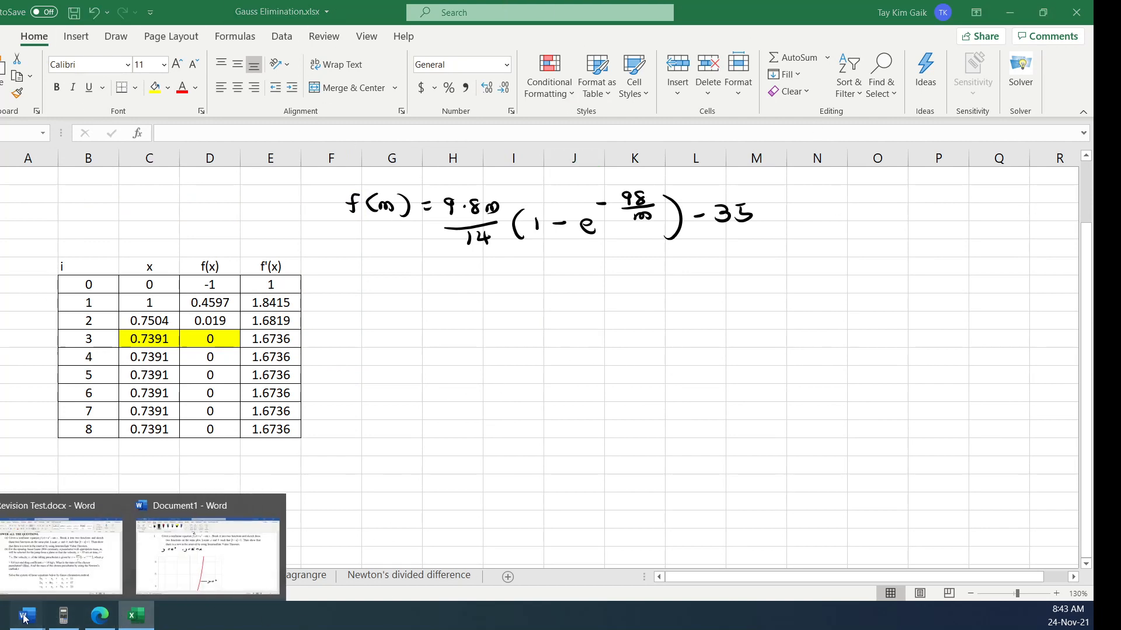